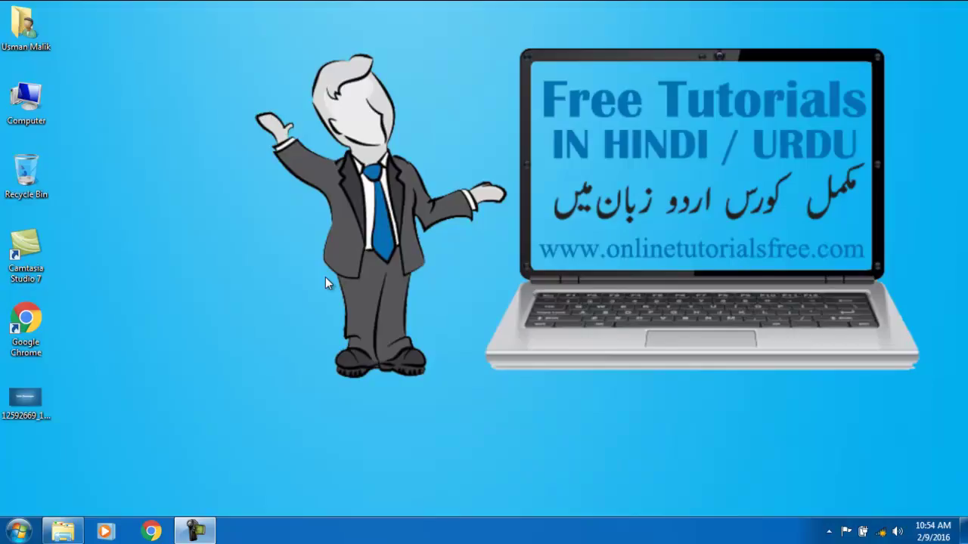
# - Refresh the Windows 7 desktop and open the Start menu's program list
pyautogui.rightClick(232, 133)
pyautogui.click(253, 173)
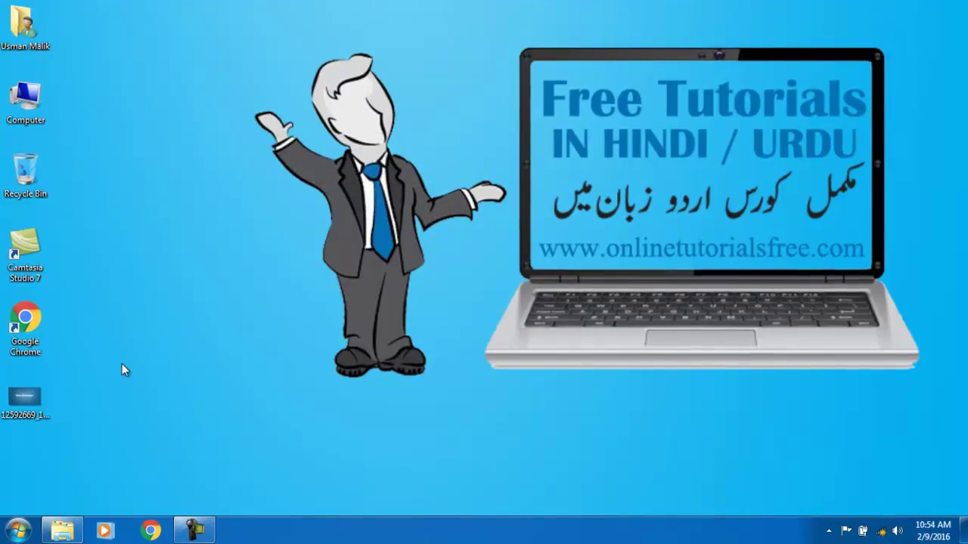
pyautogui.click(17, 530)
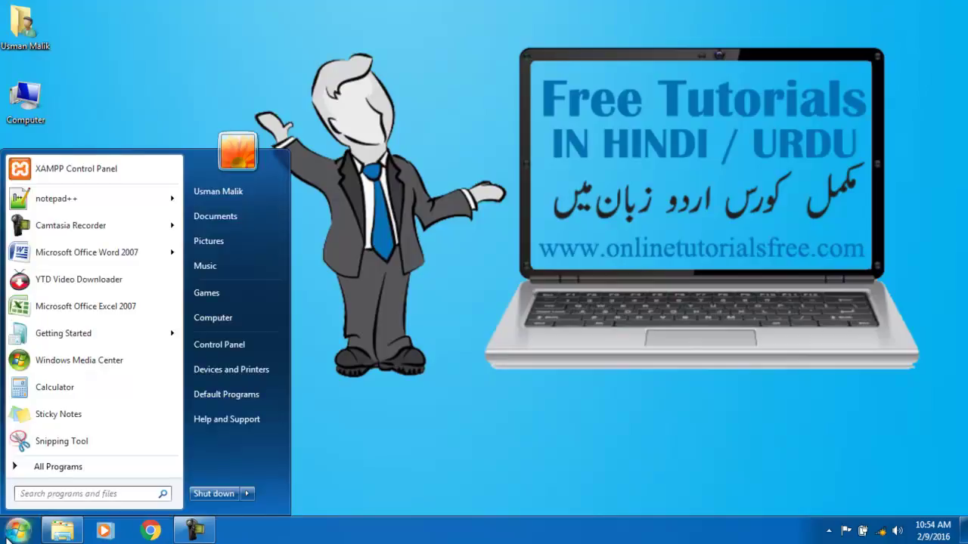
# - Launch Excel 2007, maximize the Excel and Book1 windows, and show the Formulas ribbon
pyautogui.click(139, 303)
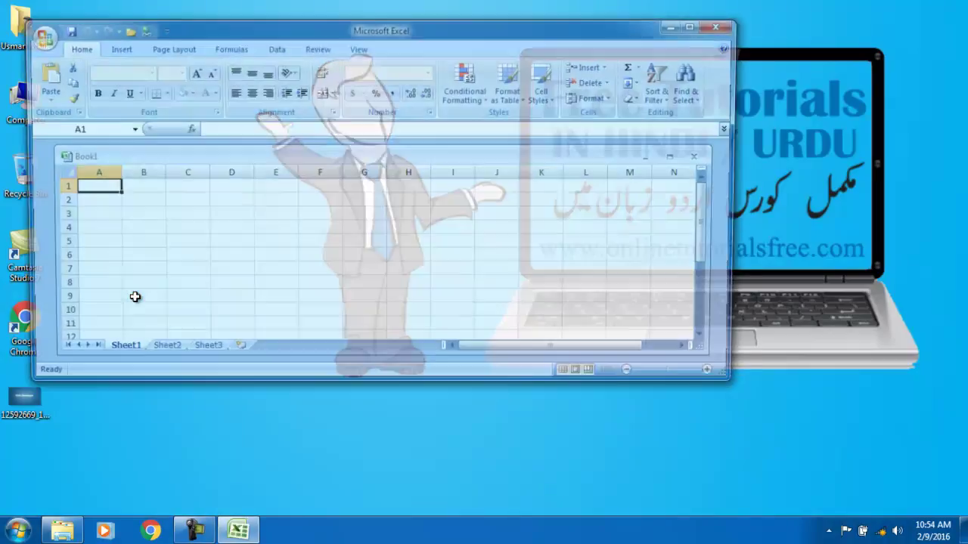
pyautogui.click(696, 25)
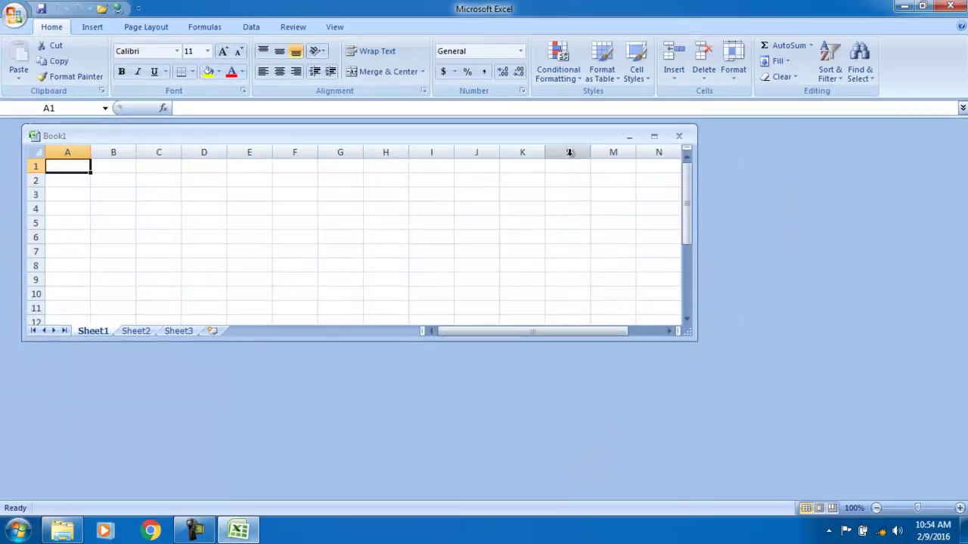
pyautogui.click(653, 138)
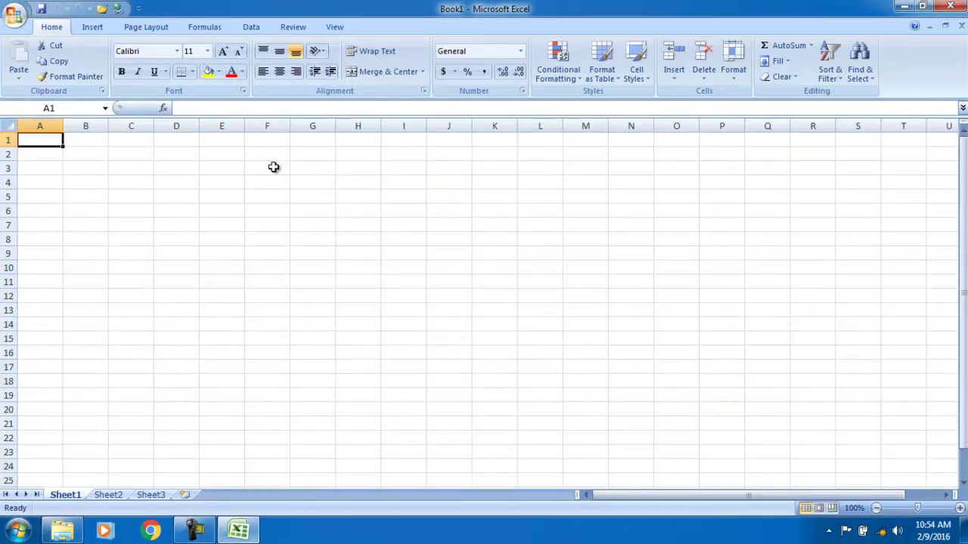
pyautogui.click(160, 34)
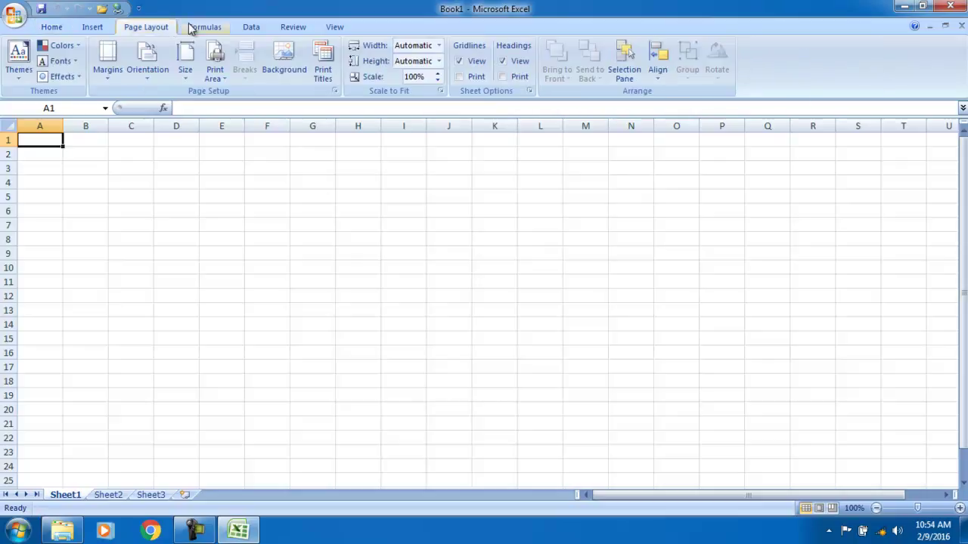
pyautogui.click(206, 27)
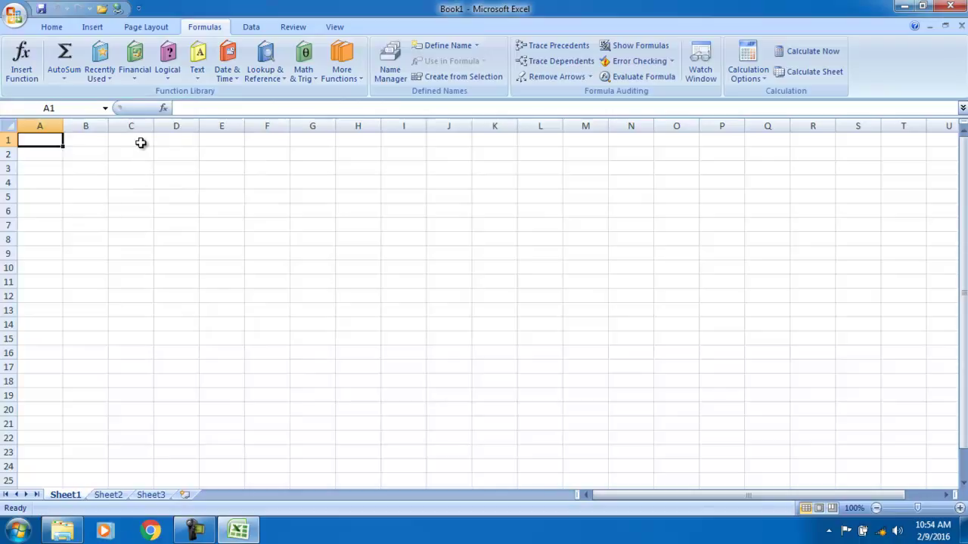
# - Enter 34, 90, 89, 78 and 67 into cells C1 through C5
pyautogui.click(139, 143)
pyautogui.write('34')
pyautogui.press('Return')
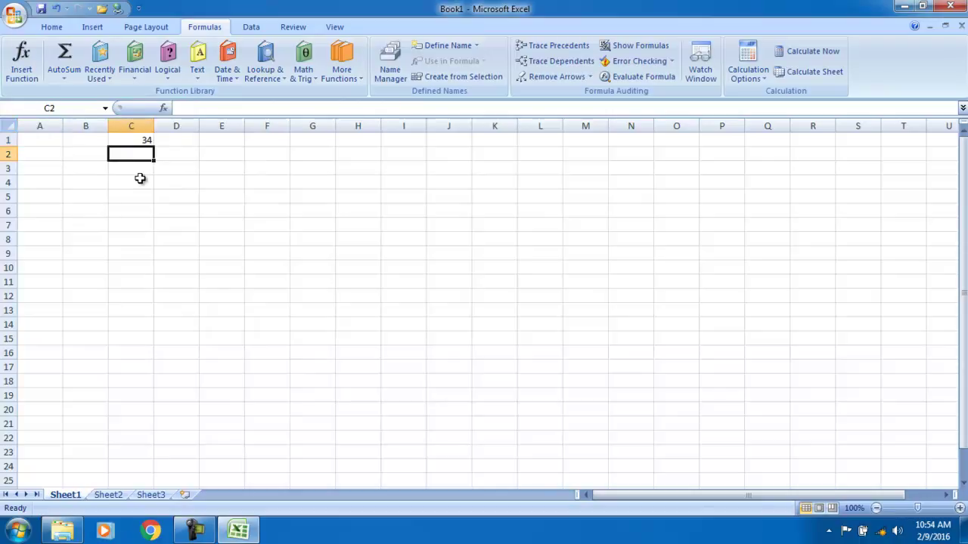
pyautogui.write('90')
pyautogui.press('Return')
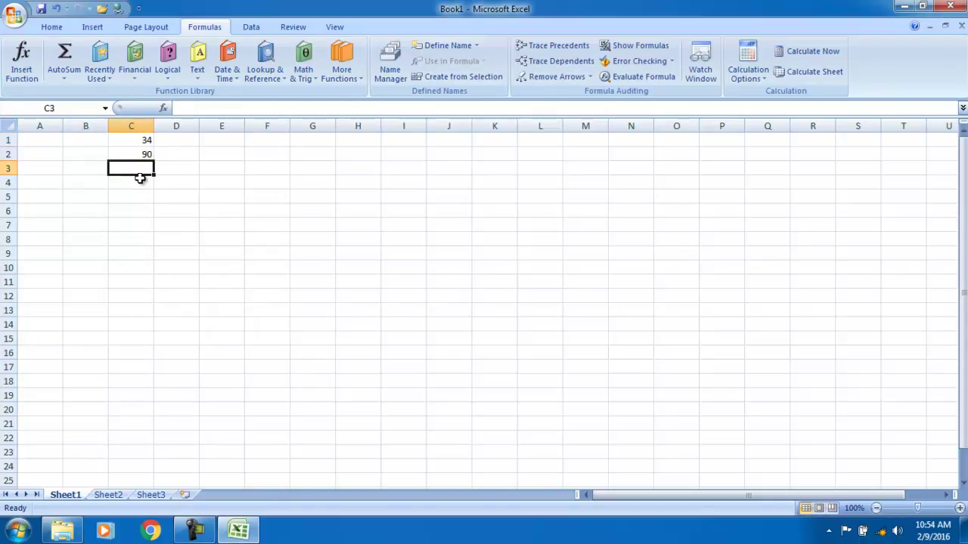
pyautogui.write('89')
pyautogui.press('Return')
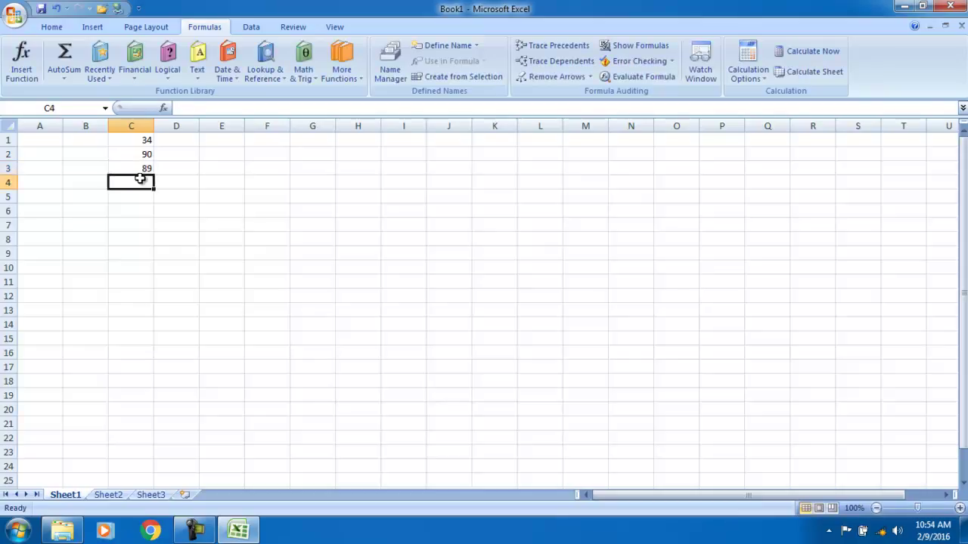
pyautogui.write('78')
pyautogui.press('Return')
pyautogui.write('67')
pyautogui.press('Return')
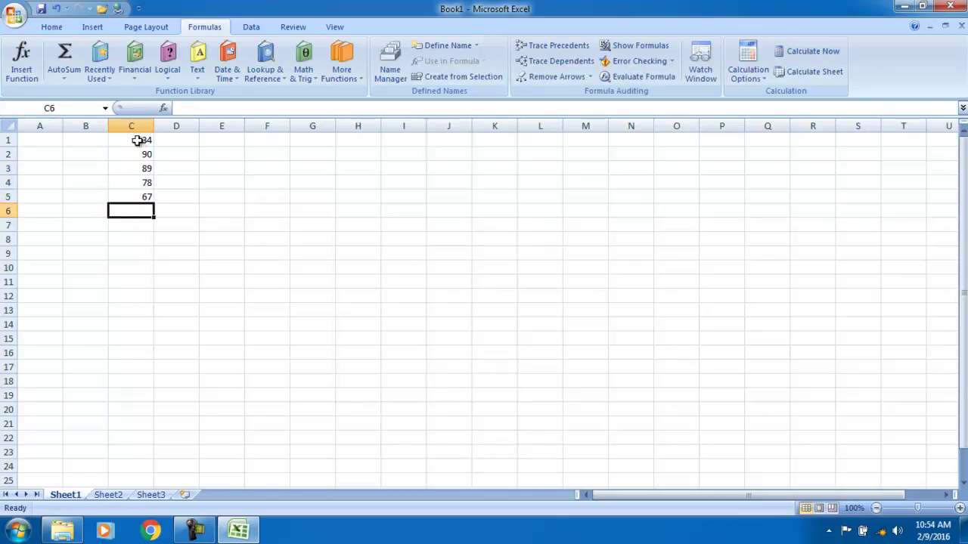
# - Use AutoSum on C1:C5 to place =SUM(C1:C5), totalling 358, in C6
pyautogui.moveTo(137, 141); pyautogui.dragTo(144, 196)
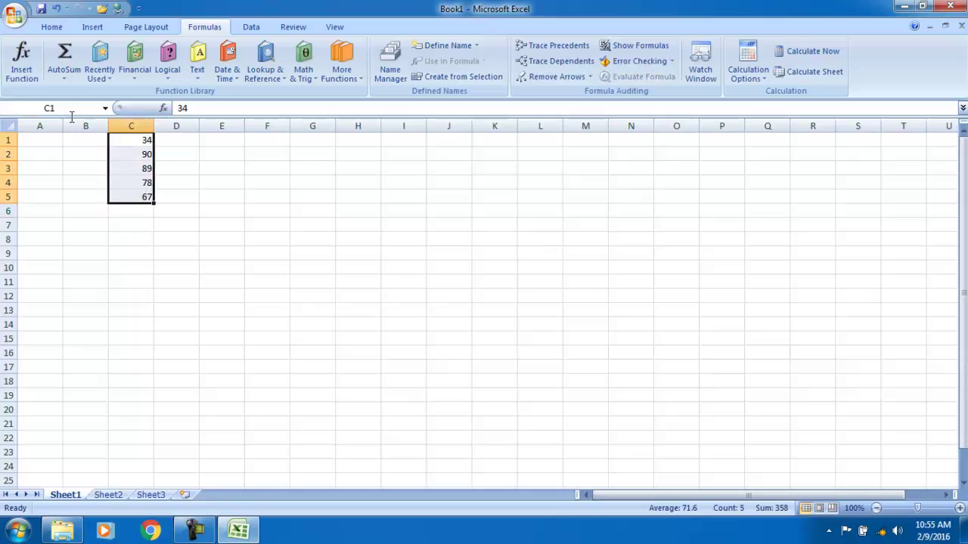
pyautogui.click(65, 79)
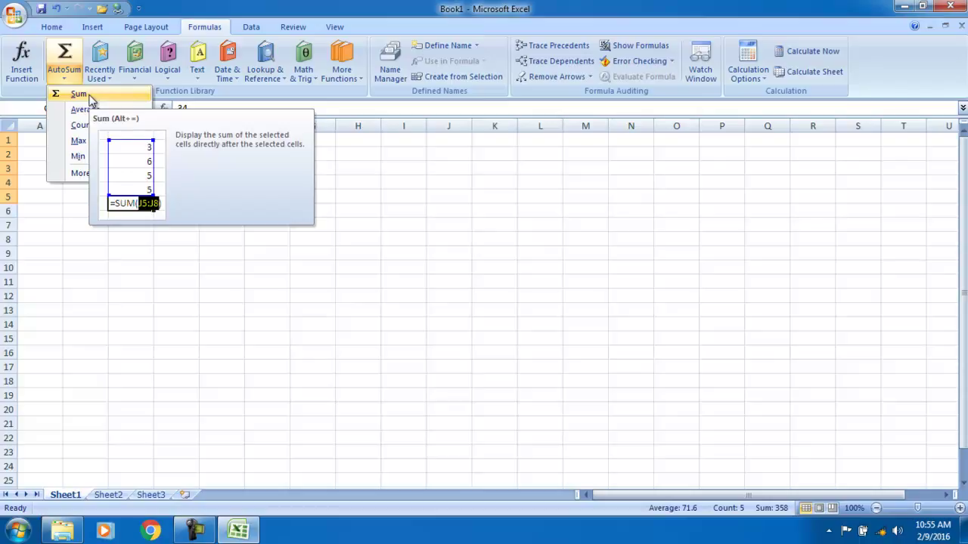
pyautogui.click(78, 94)
pyautogui.click(143, 212)
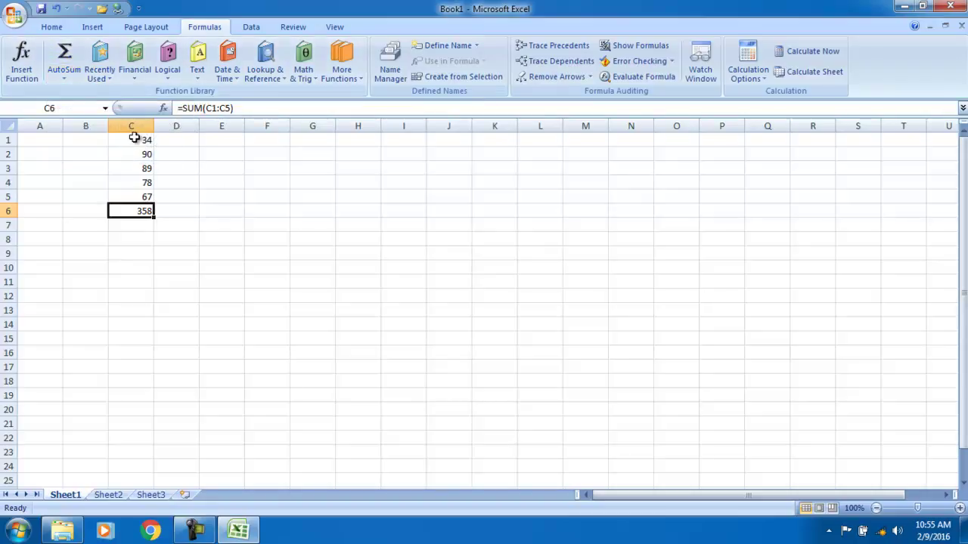
pyautogui.moveTo(142, 145)
pyautogui.mouseDown()
pyautogui.moveTo(145, 210)
pyautogui.moveTo(145, 198)
pyautogui.mouseUp()
# - Insert the AutoSum average of C1:C5, 71.6, into cell C7
pyautogui.click(65, 78)
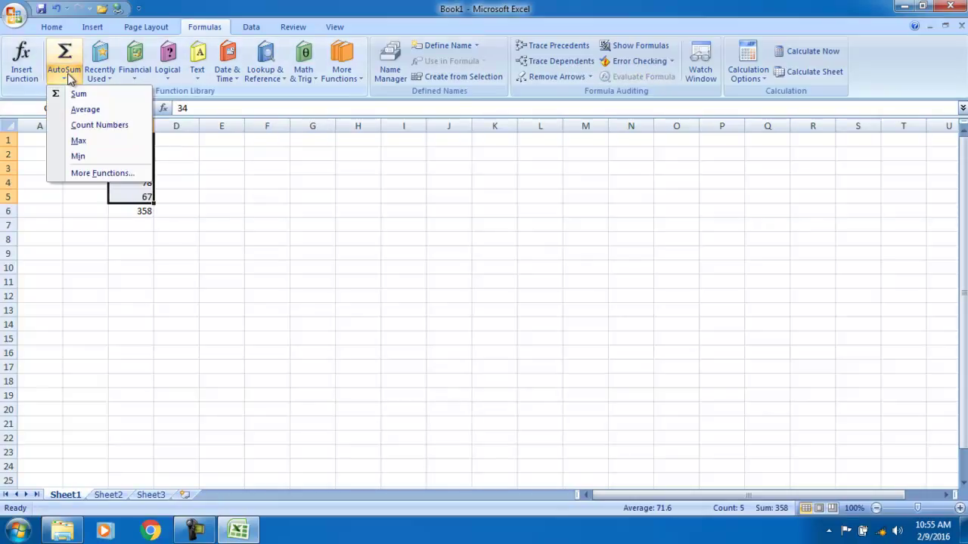
pyautogui.click(101, 110)
pyautogui.click(139, 211)
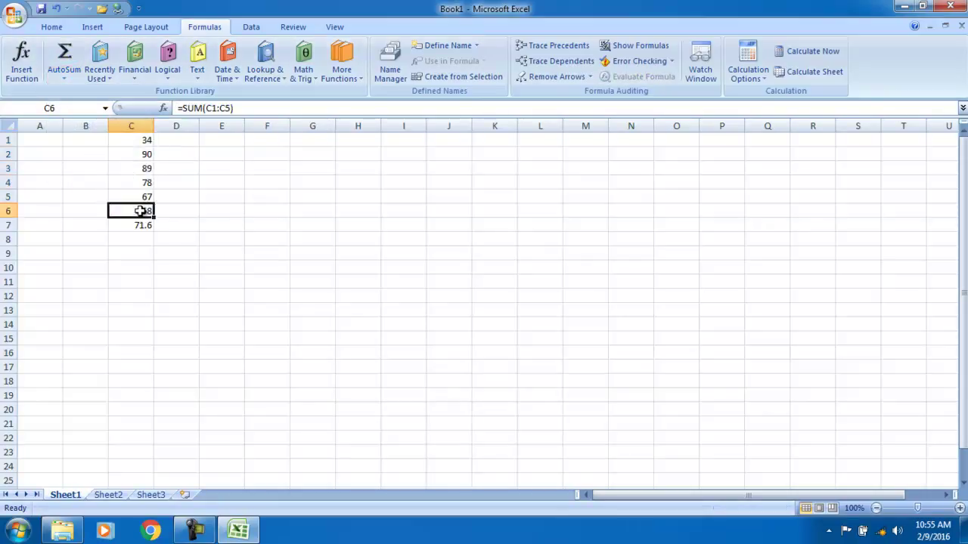
# - Label the results with 'Sum' in B6 and 'Average' in B7
pyautogui.click(88, 212)
pyautogui.write('Averag')
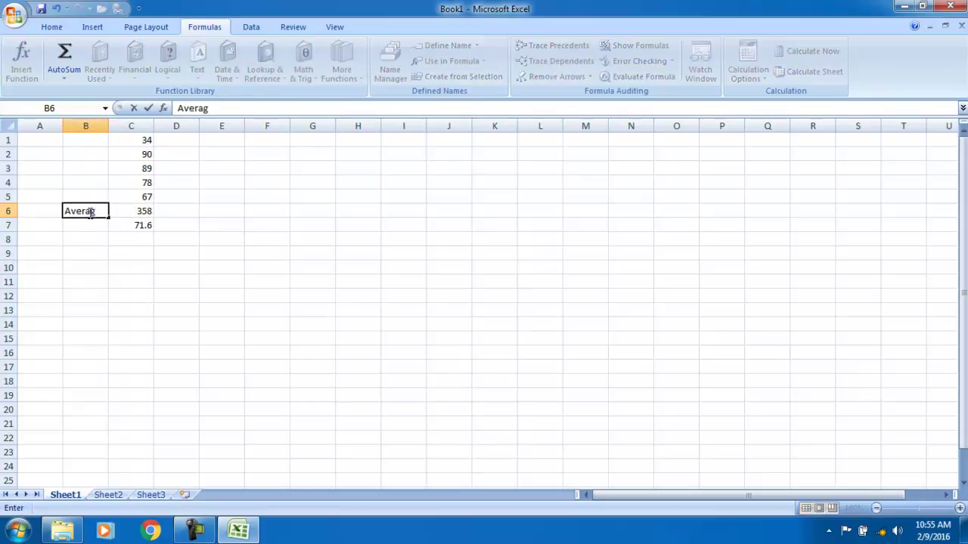
pyautogui.write('e')
pyautogui.press('Return')
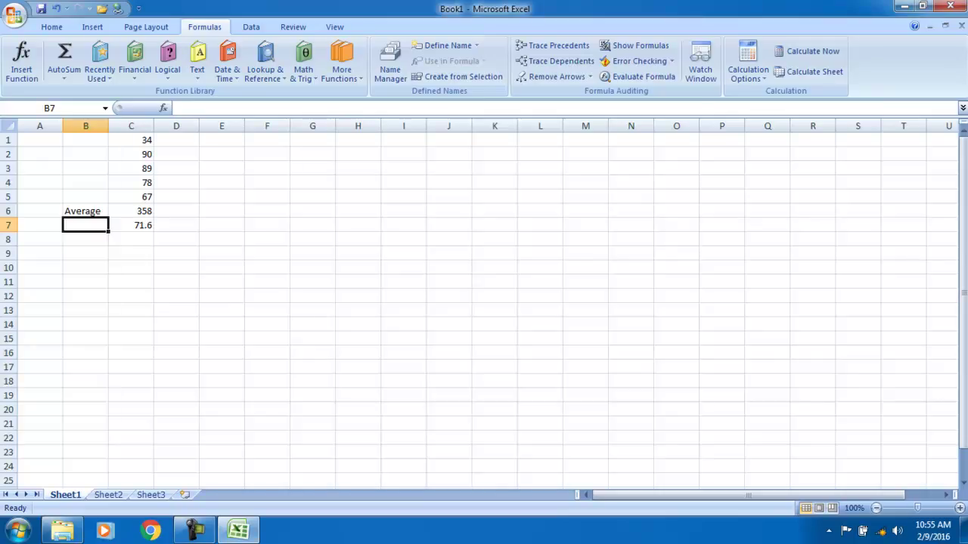
pyautogui.write('Sum')
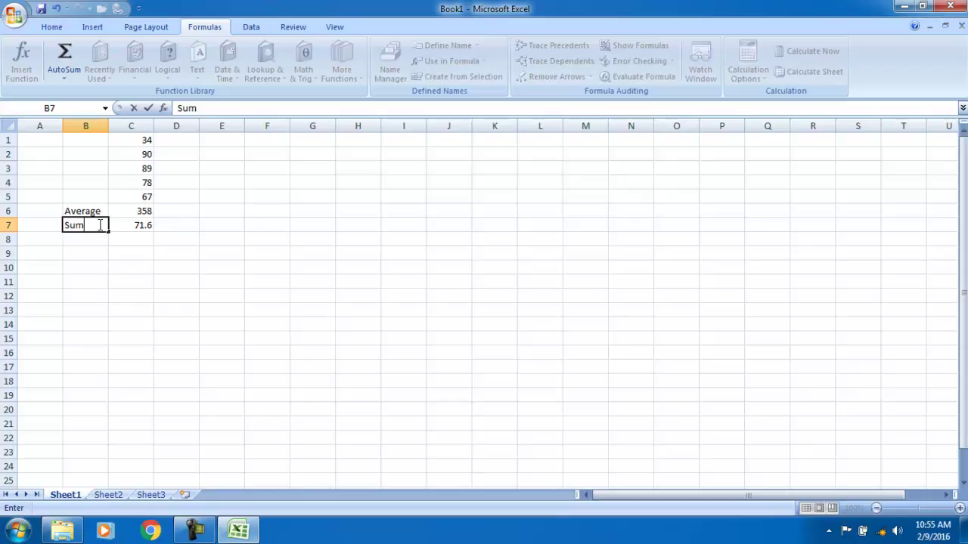
pyautogui.press('Escape')
pyautogui.press('Up')
pyautogui.moveTo(98, 218); pyautogui.dragTo(99, 225)
pyautogui.press('Up')
pyautogui.write('Sum')
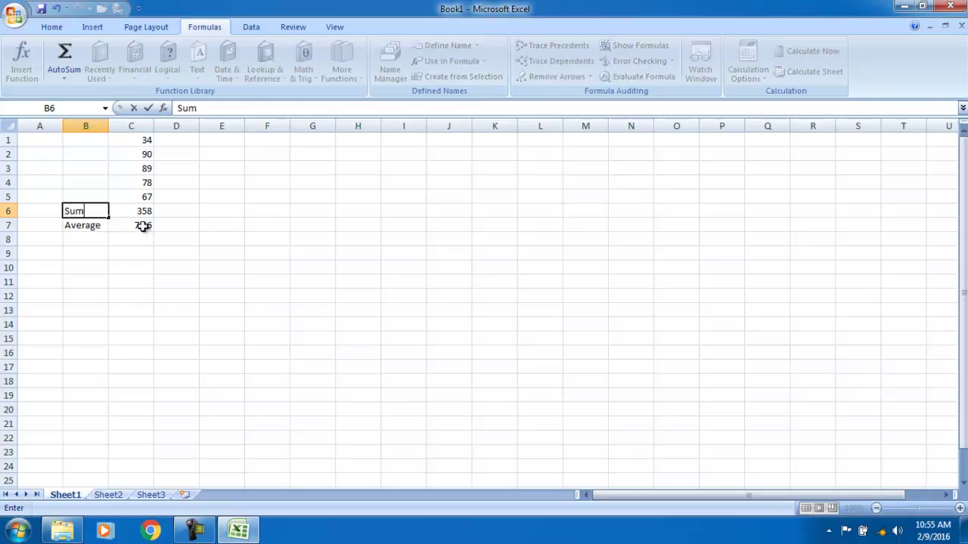
pyautogui.click(143, 226)
pyautogui.click(77, 199)
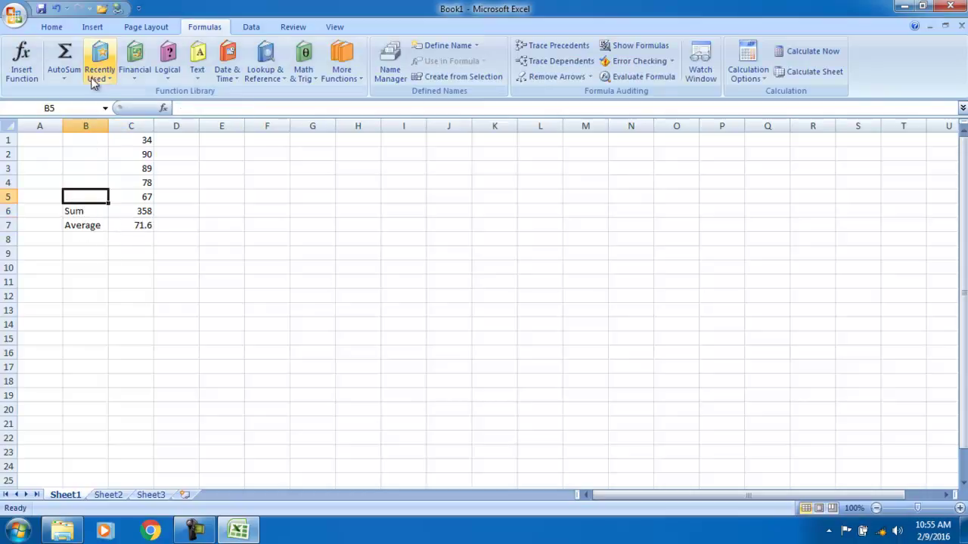
# - Discard a stray SUM formula and begin typing 'Count' into cell B8
pyautogui.click(65, 72)
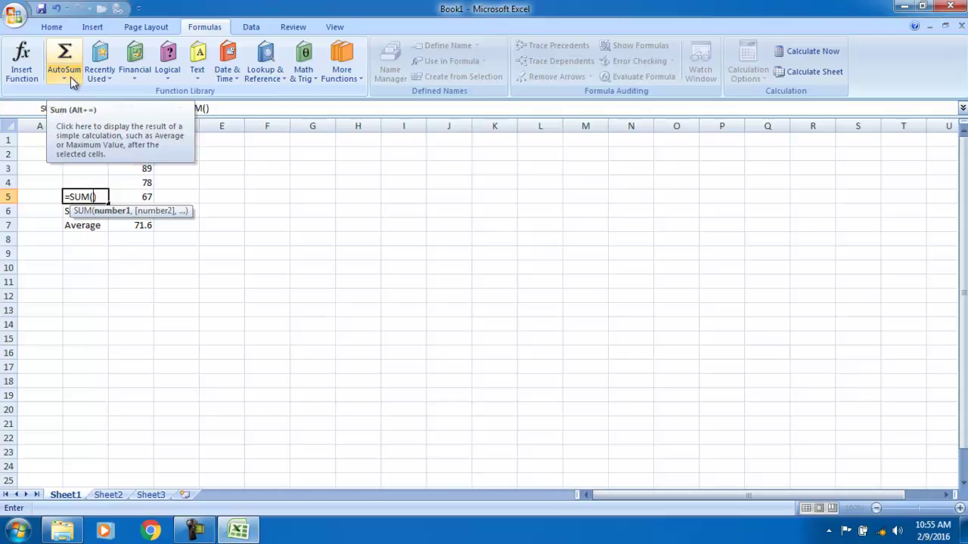
pyautogui.press('Escape')
pyautogui.click(72, 78)
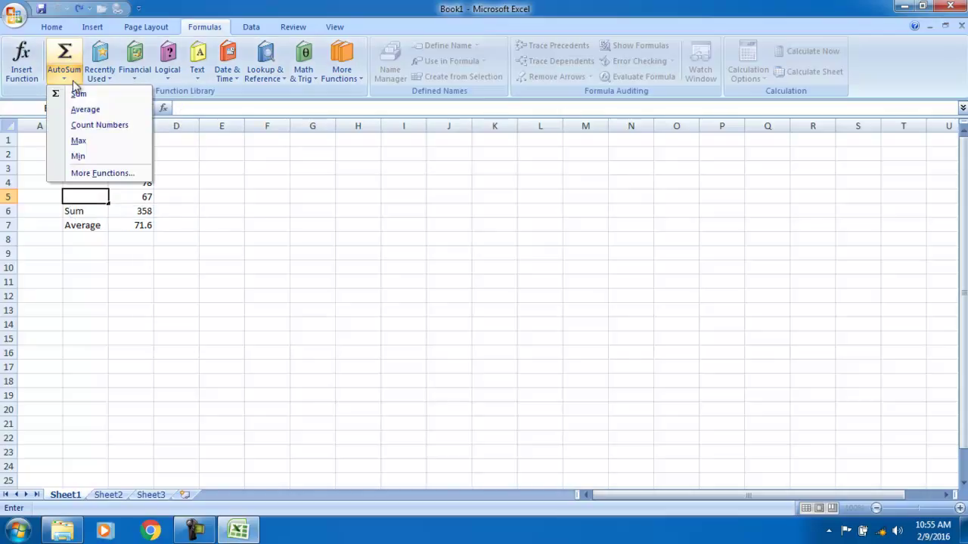
pyautogui.click(84, 242)
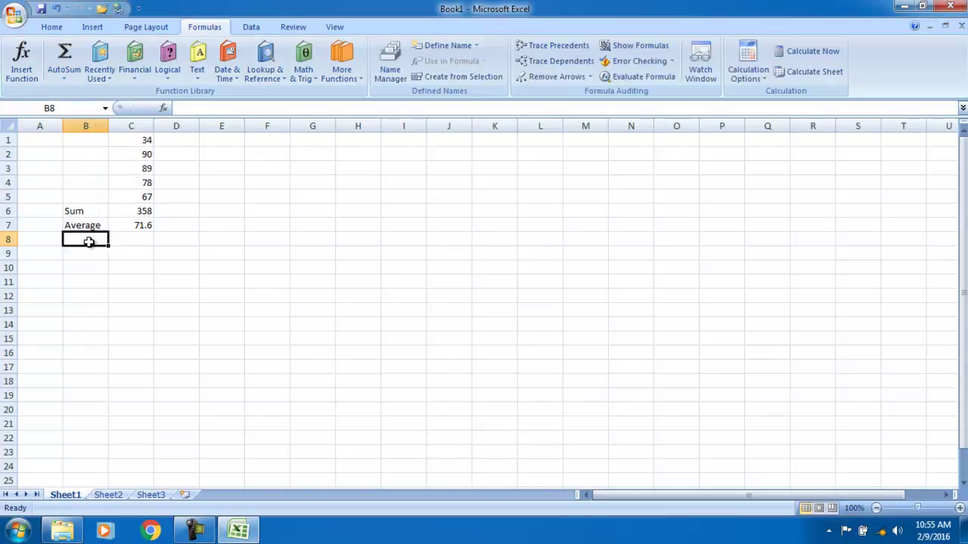
pyautogui.write('Count')
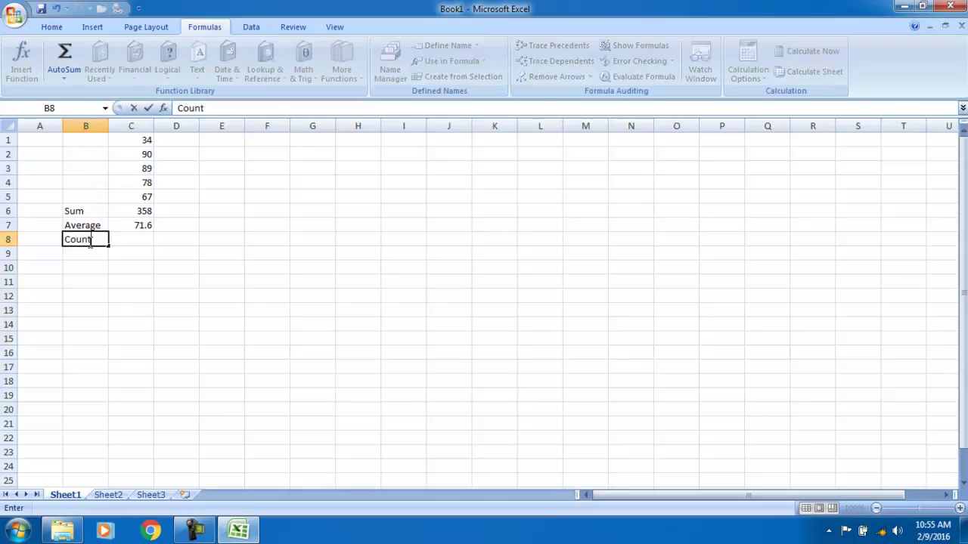
# - Confirm the Count label and insert =COUNT(C1:C7), giving 7, into C8
pyautogui.click(148, 239)
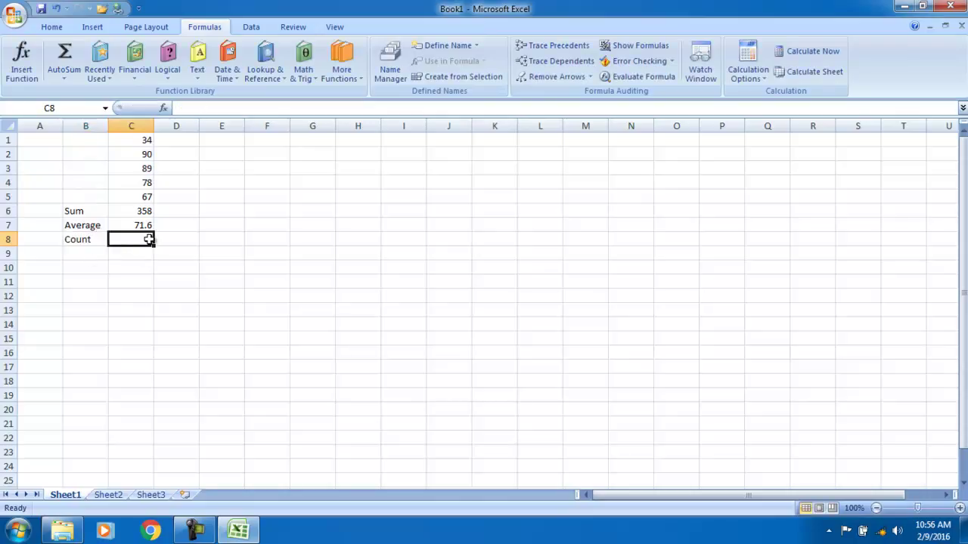
pyautogui.moveTo(149, 199); pyautogui.dragTo(140, 139)
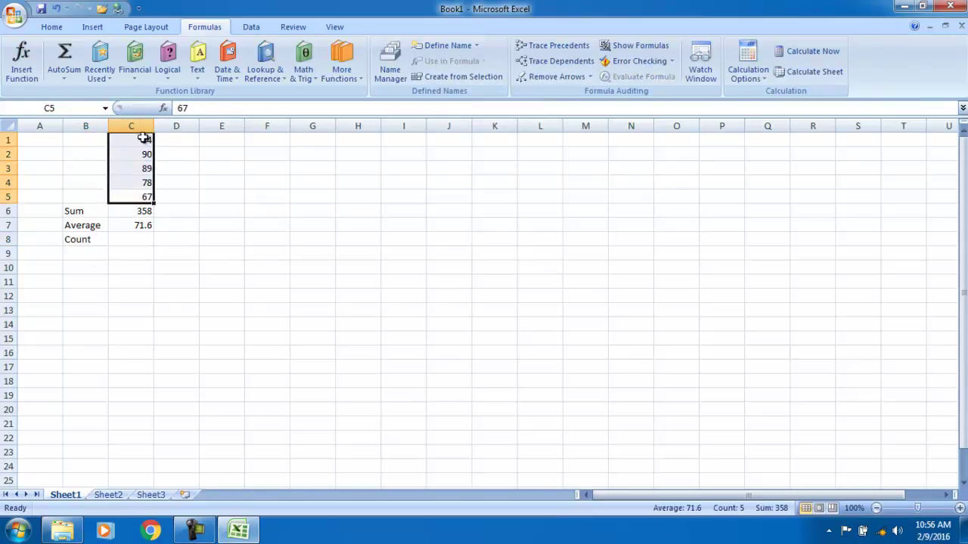
pyautogui.moveTo(146, 239); pyautogui.dragTo(143, 181)
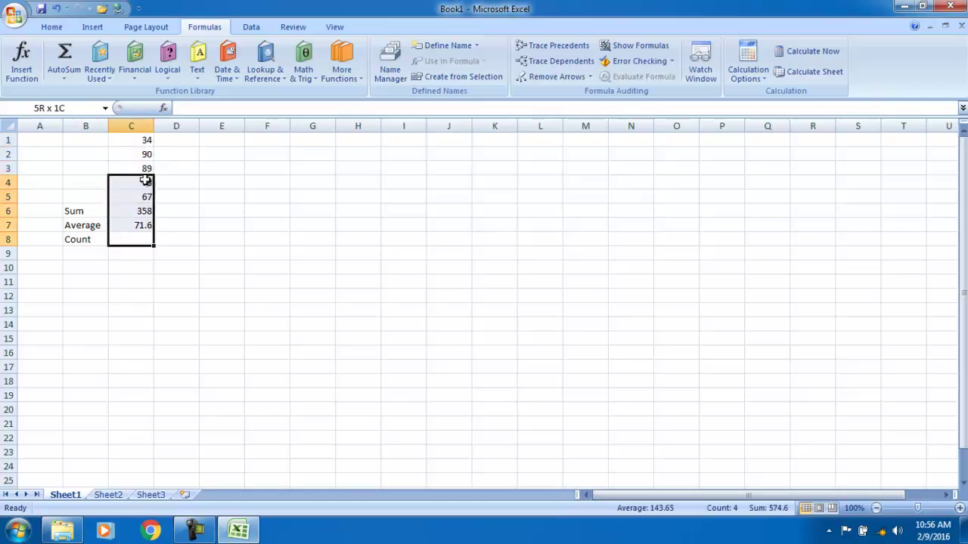
pyautogui.press('Right')
pyautogui.moveTo(146, 225); pyautogui.dragTo(142, 140)
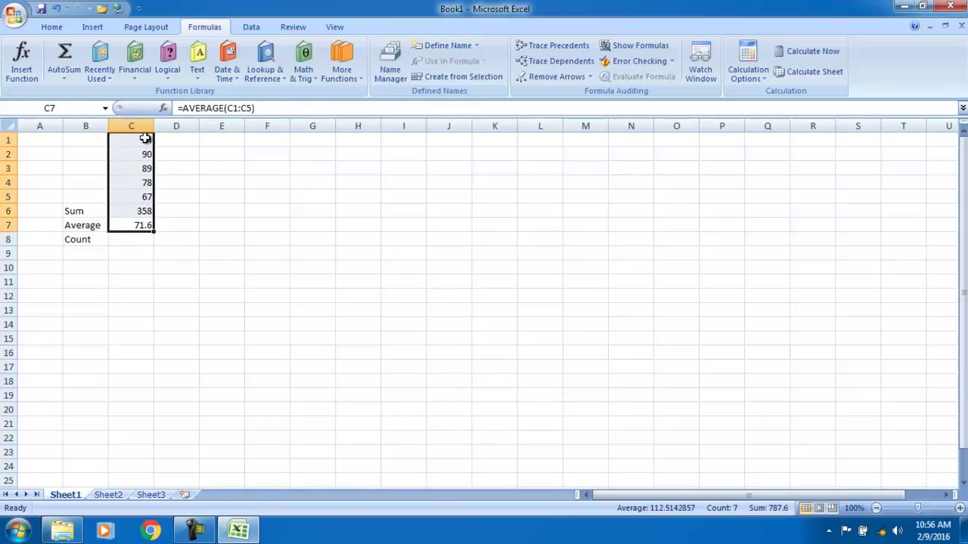
pyautogui.click(66, 73)
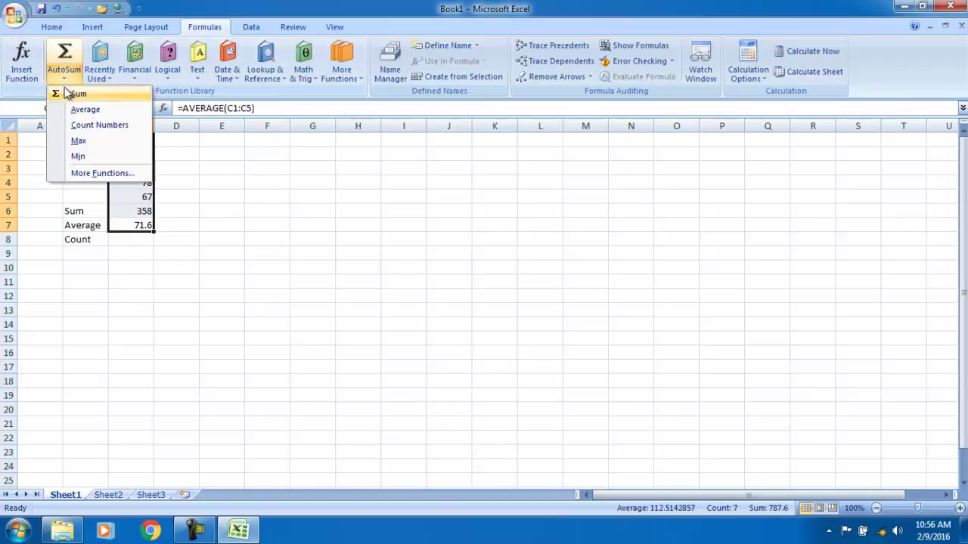
pyautogui.click(91, 124)
pyautogui.click(156, 240)
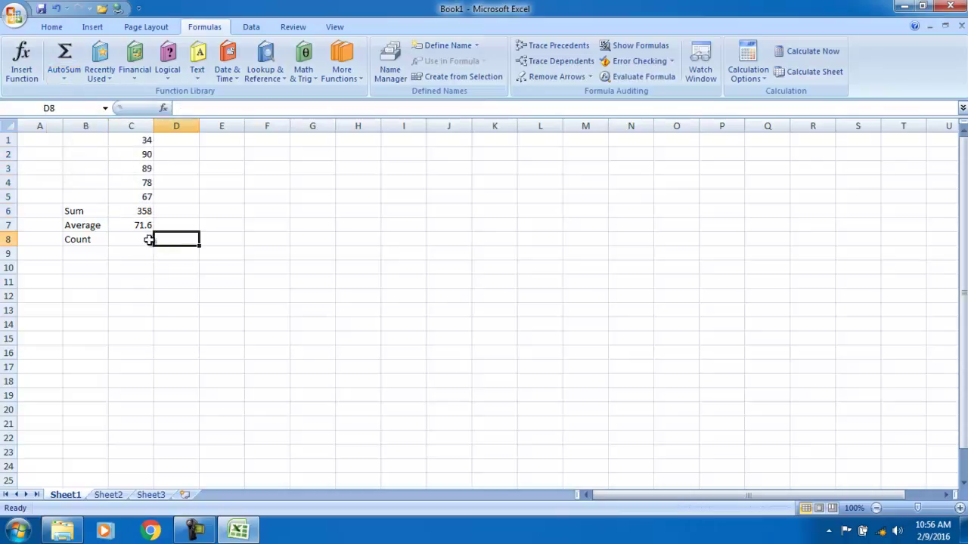
# - Review the column C values and select C1 through C8
pyautogui.click(143, 224)
pyautogui.click(146, 197)
pyautogui.click(147, 182)
pyautogui.click(148, 168)
pyautogui.click(147, 155)
pyautogui.click(147, 140)
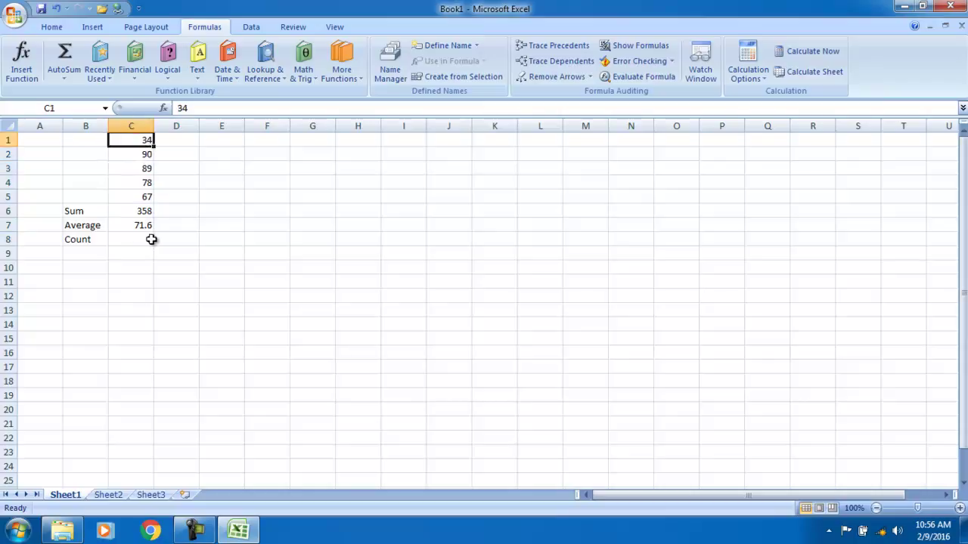
pyautogui.click(65, 79)
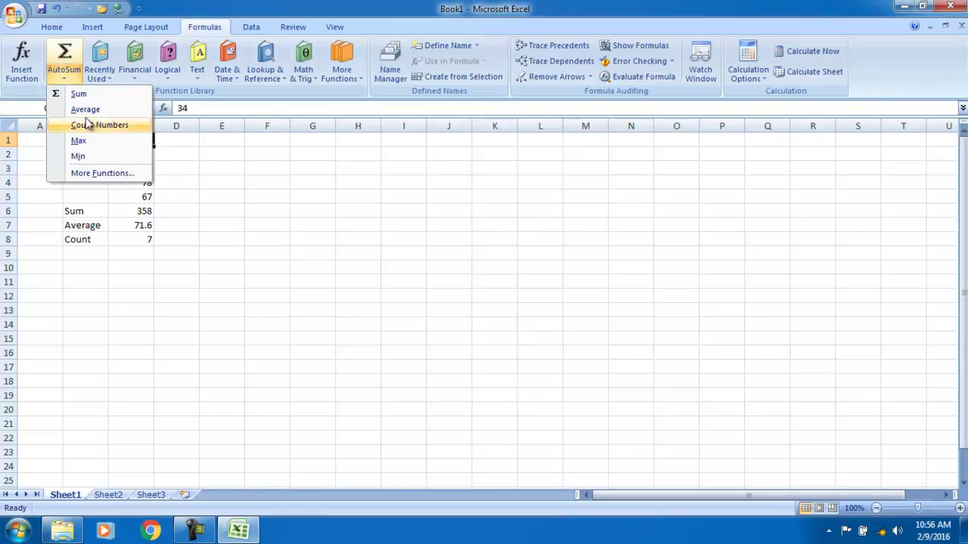
pyautogui.click(149, 240)
pyautogui.moveTo(149, 239); pyautogui.dragTo(136, 140)
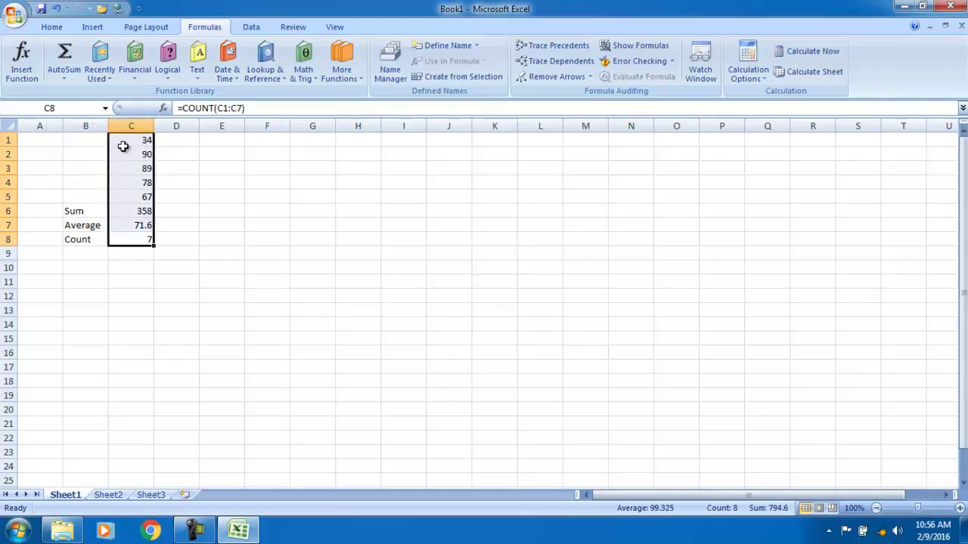
# - Insert the AutoSum maximum (358) into C9 and minimum (7) into C10
pyautogui.click(74, 80)
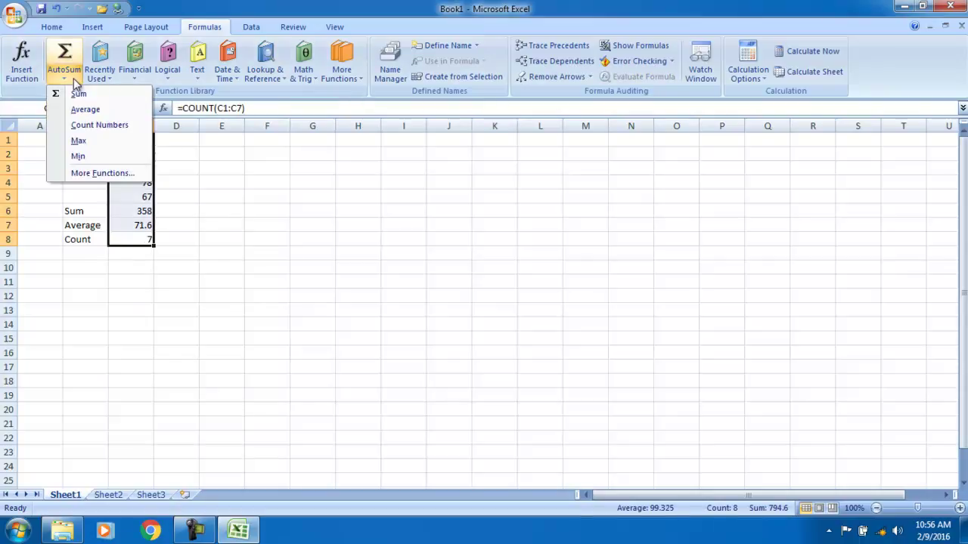
pyautogui.click(92, 139)
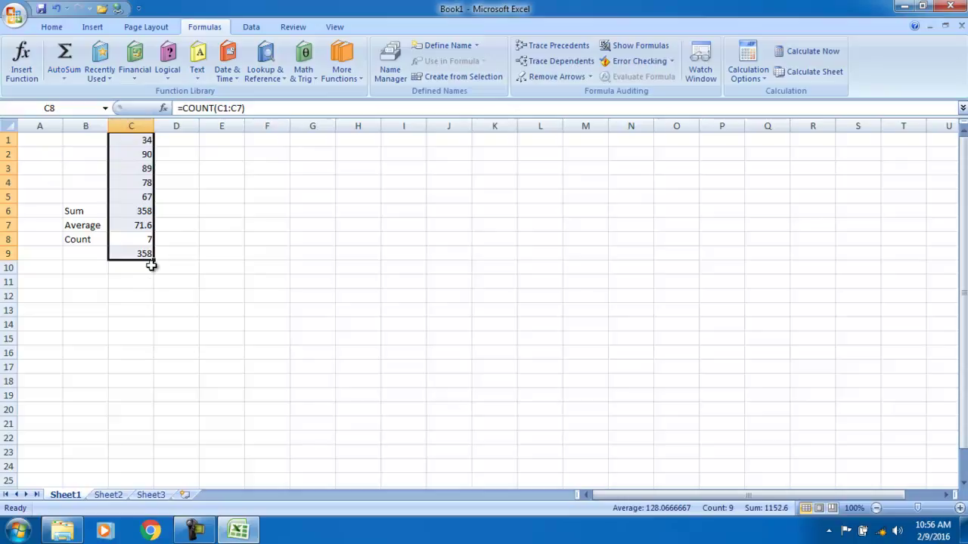
pyautogui.click(66, 81)
pyautogui.click(91, 156)
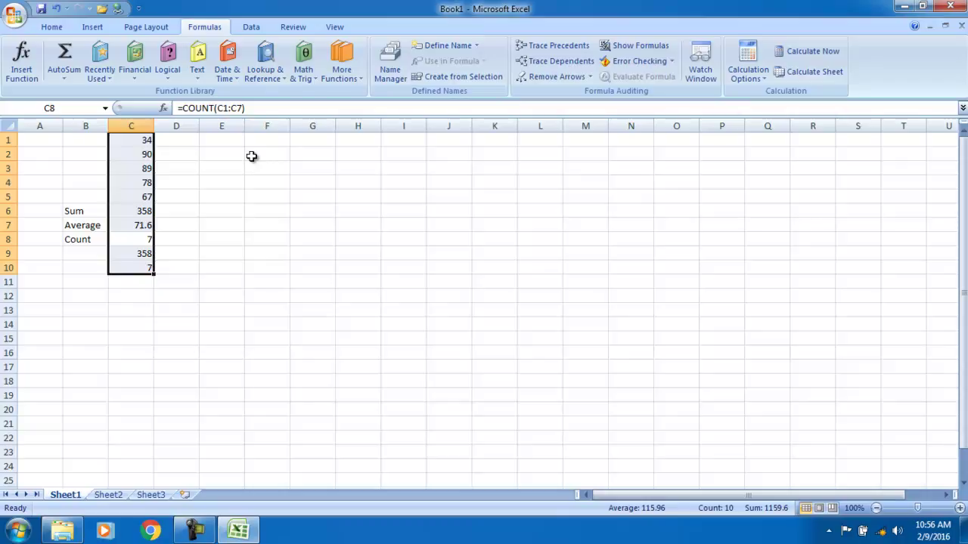
pyautogui.click(320, 181)
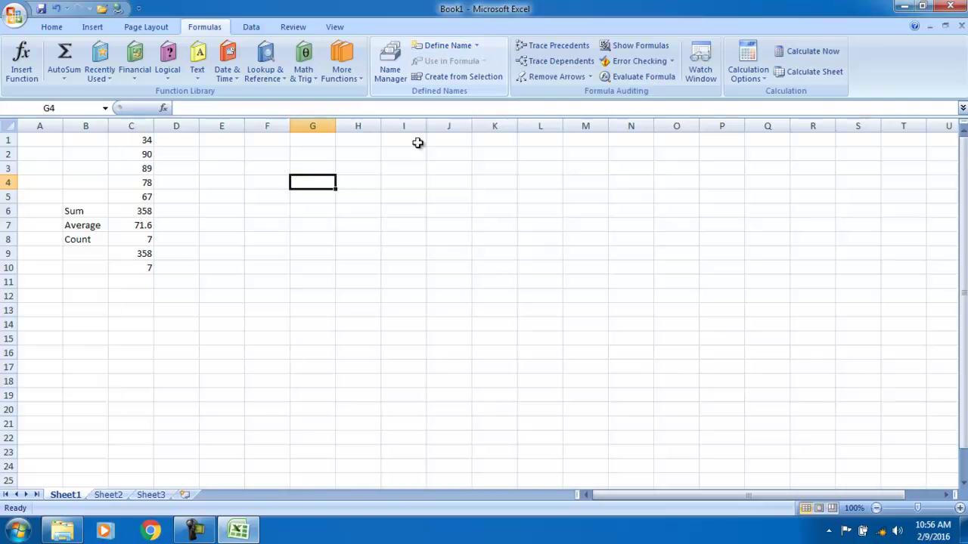
# - Select cell A1, the first cell to be named
pyautogui.click(41, 140)
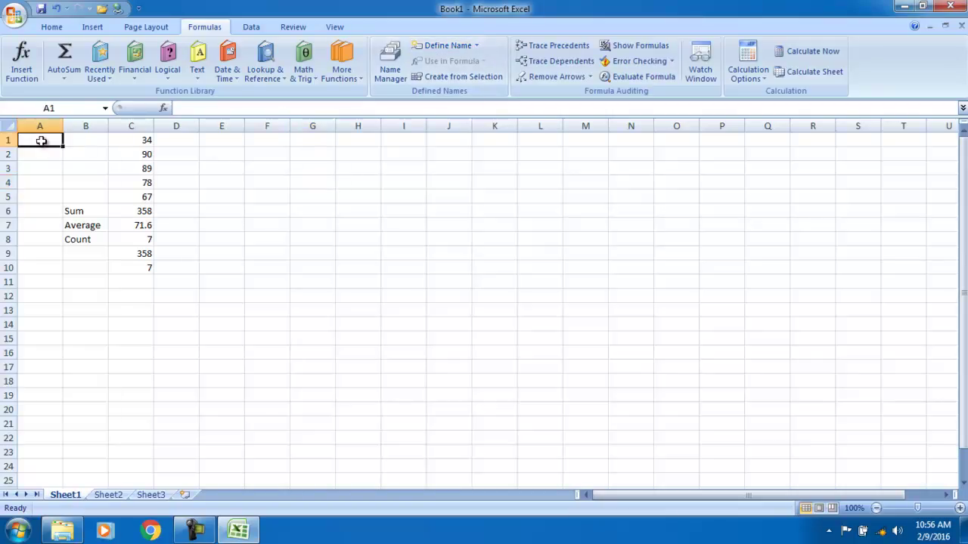
pyautogui.click(76, 145)
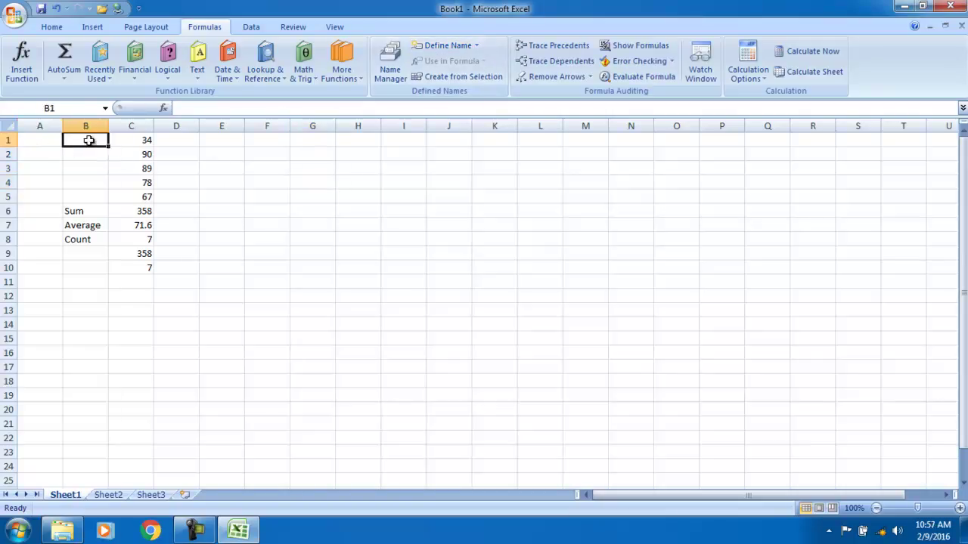
pyautogui.click(49, 141)
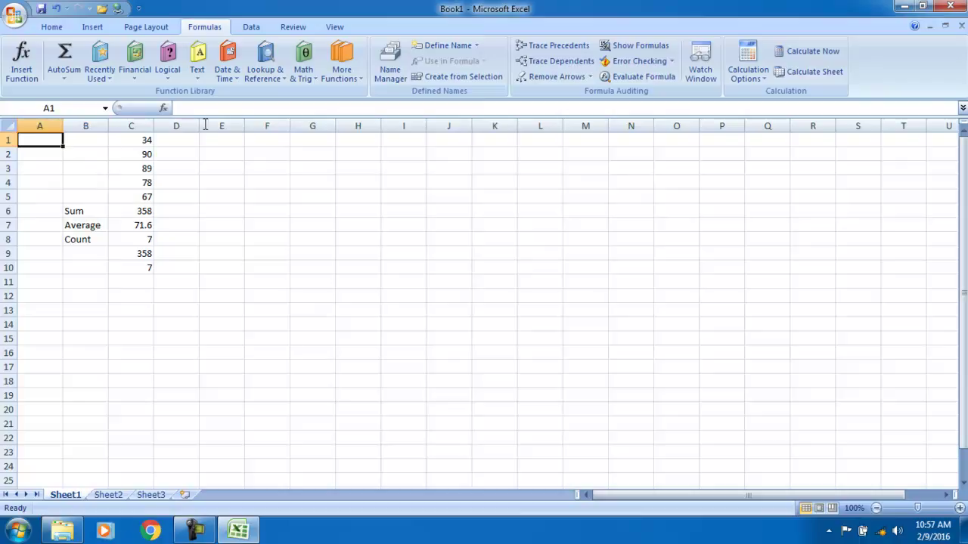
# - Define the name 'aaa' for cell A1
pyautogui.click(478, 47)
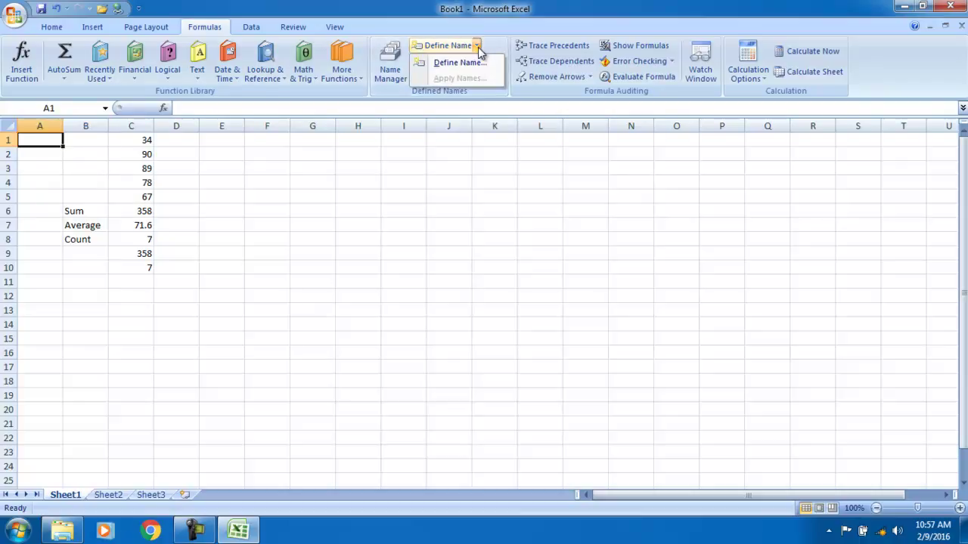
pyautogui.click(457, 61)
pyautogui.write('aaa')
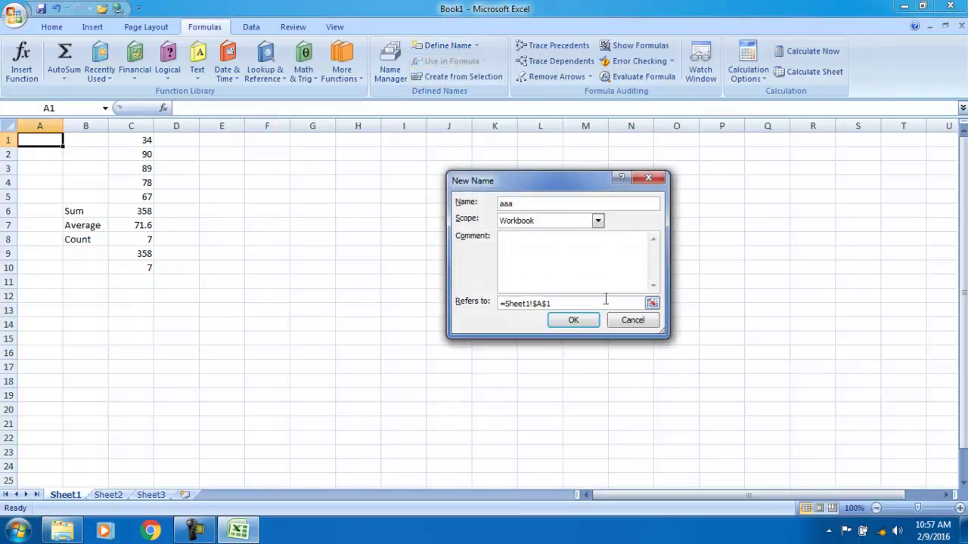
pyautogui.click(566, 324)
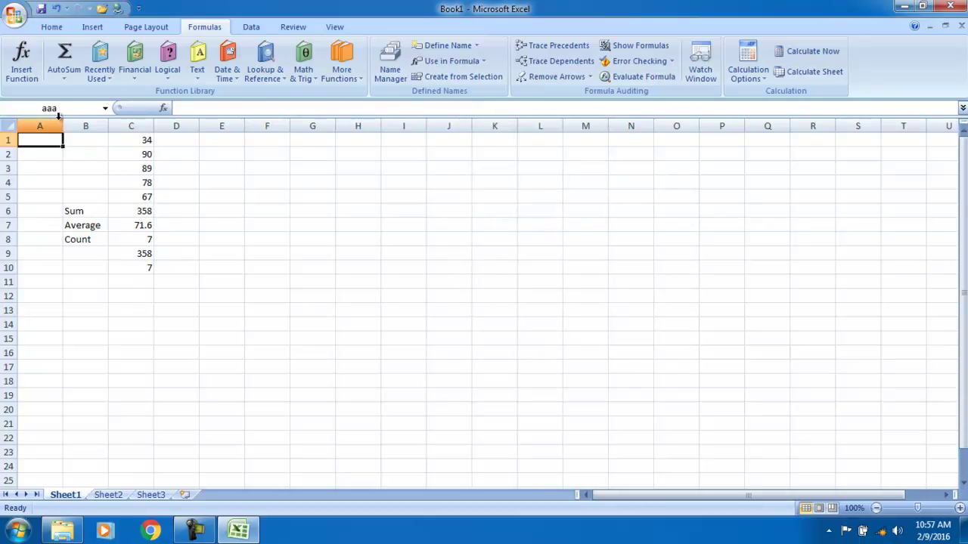
# - Define the name 'bbb' for cell B1 and verify both names
pyautogui.click(78, 138)
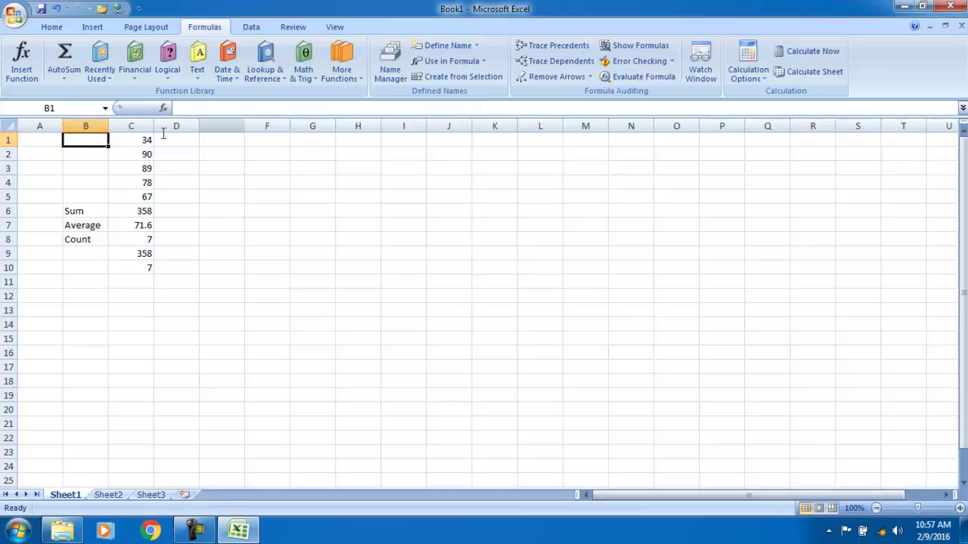
pyautogui.click(475, 47)
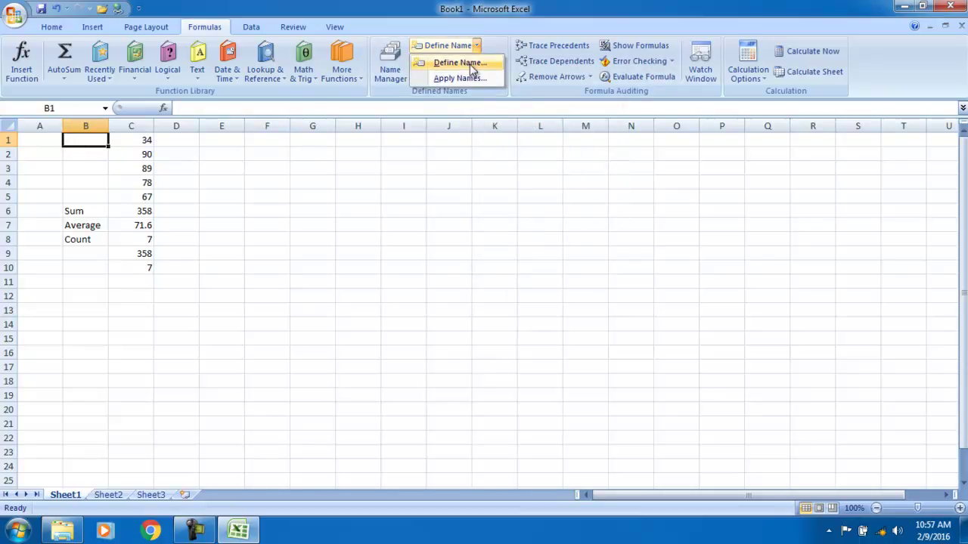
pyautogui.click(461, 62)
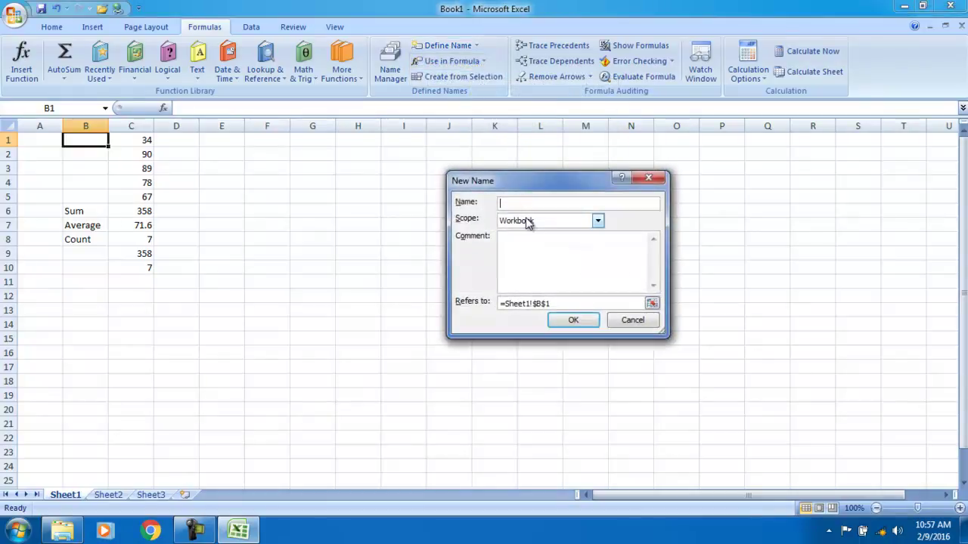
pyautogui.write('bbb')
pyautogui.click(564, 320)
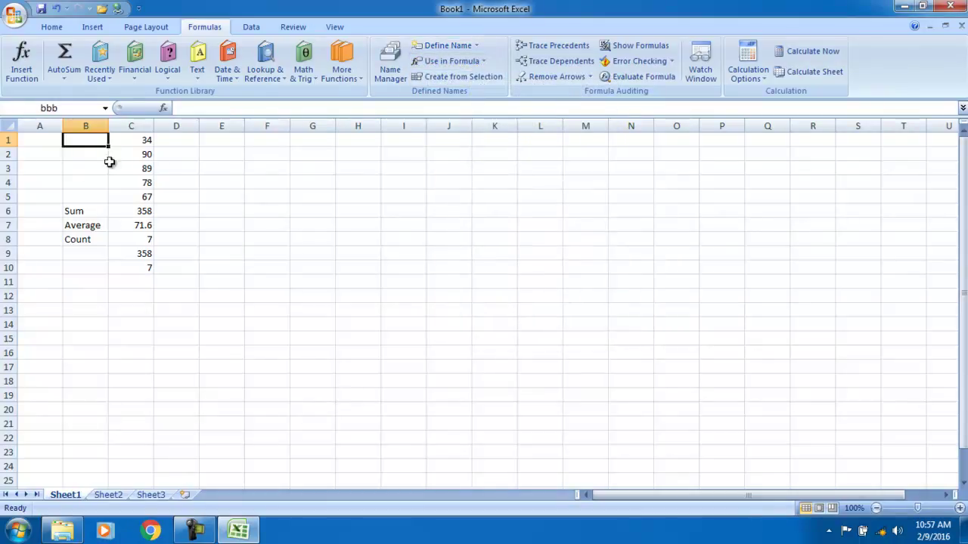
pyautogui.click(47, 139)
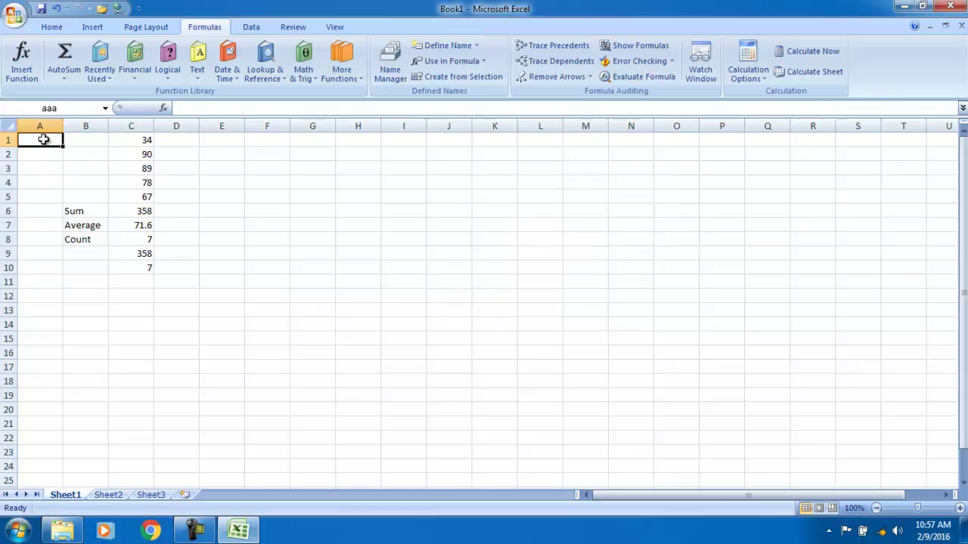
pyautogui.click(85, 146)
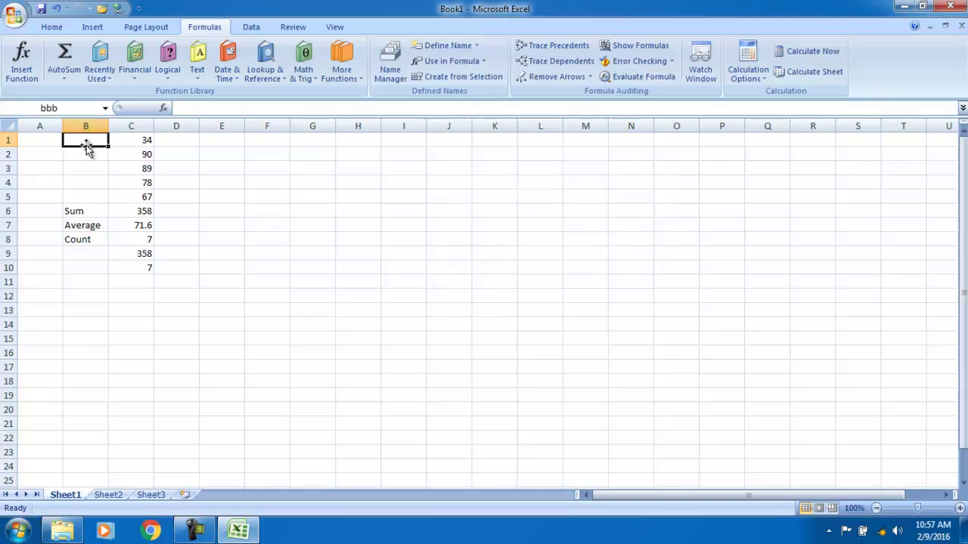
# - Review the defined names in Use in Formula and Name Manager
pyautogui.click(481, 64)
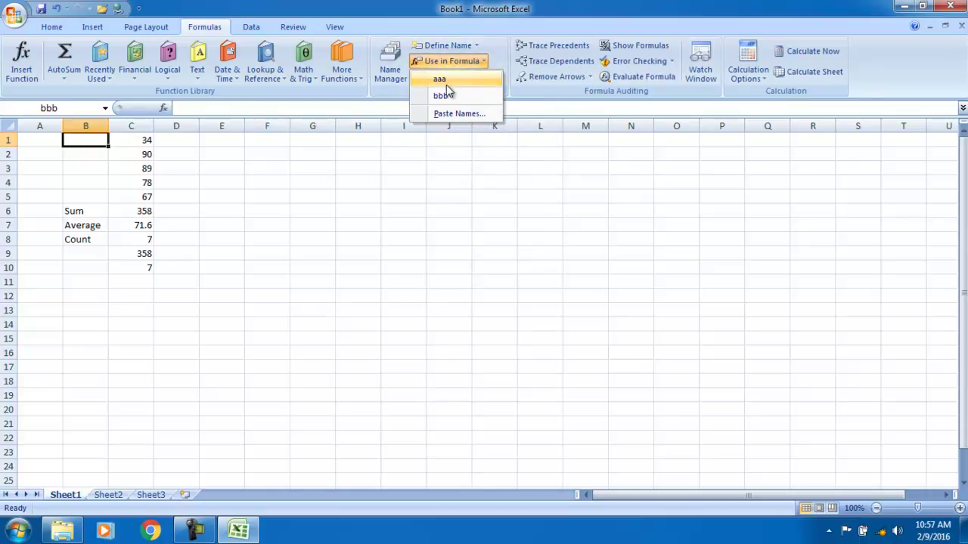
pyautogui.click(461, 164)
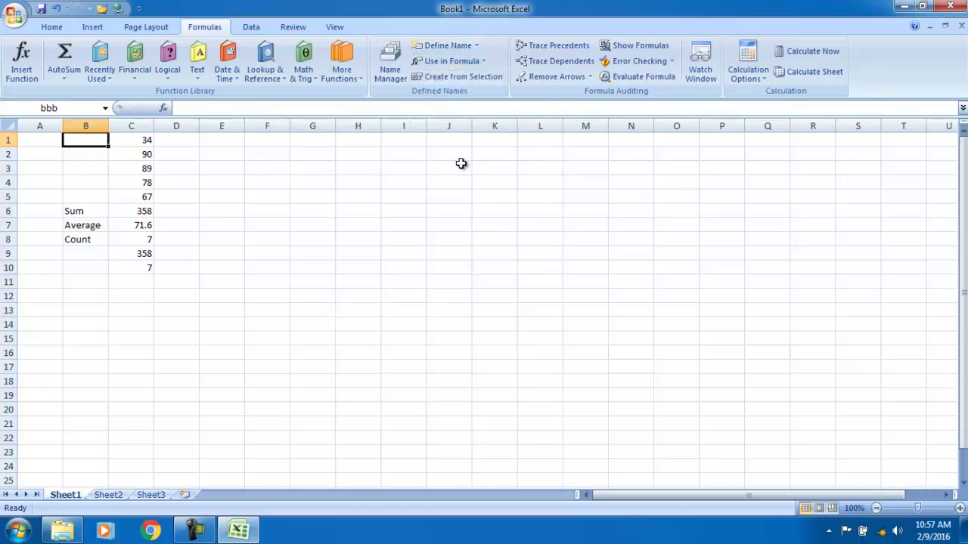
pyautogui.click(391, 73)
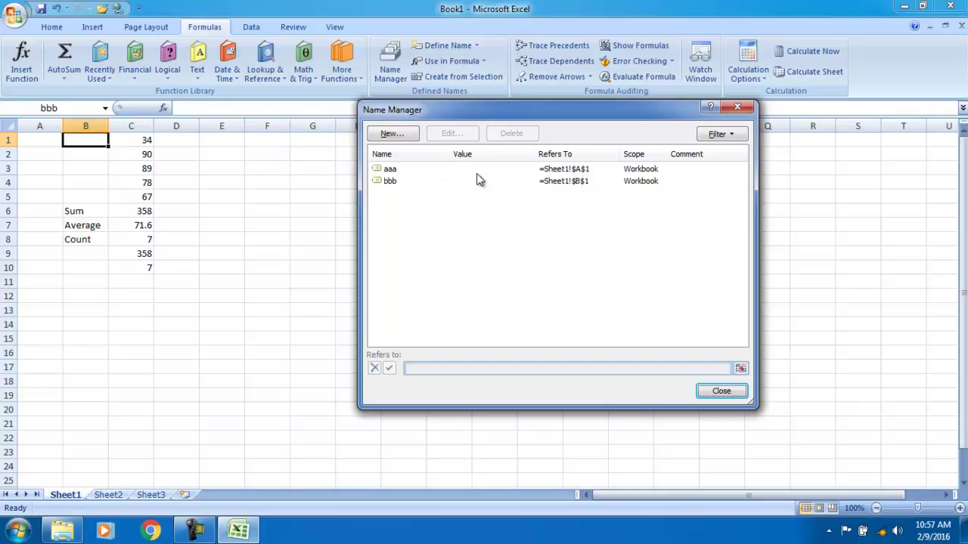
pyautogui.click(721, 391)
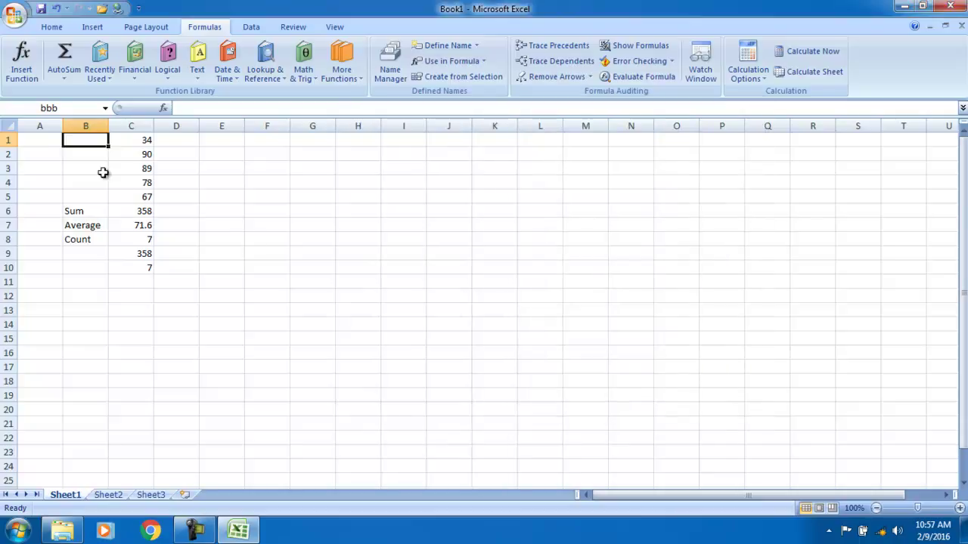
# - Enter 23 in A1 and 3 in B1, then confirm the values in Name Manager
pyautogui.click(45, 142)
pyautogui.write('23')
pyautogui.click(86, 141)
pyautogui.write('3')
pyautogui.click(320, 186)
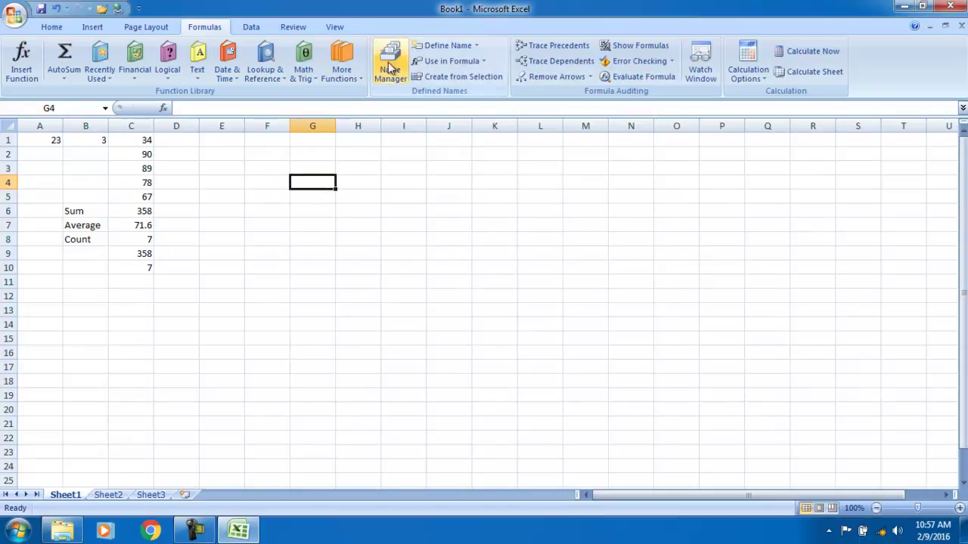
pyautogui.click(390, 65)
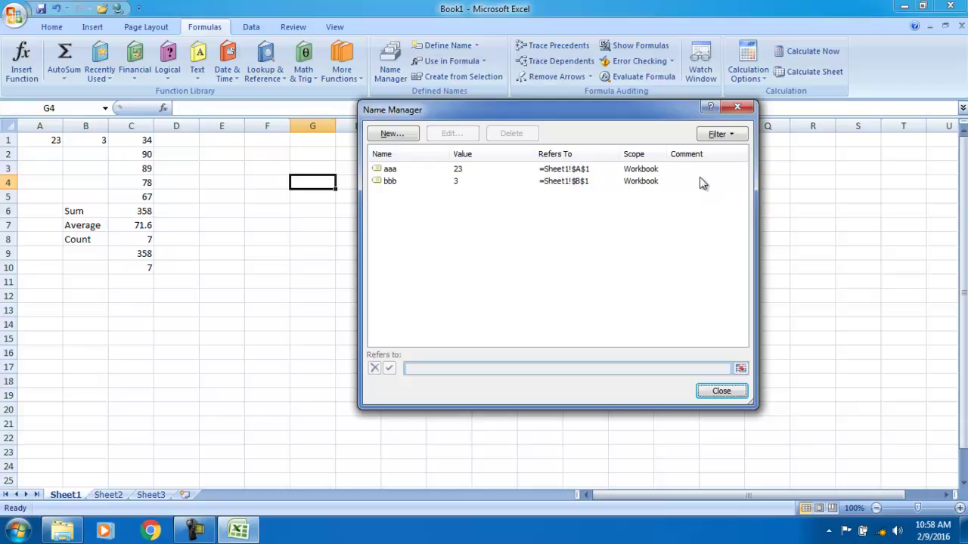
pyautogui.click(724, 390)
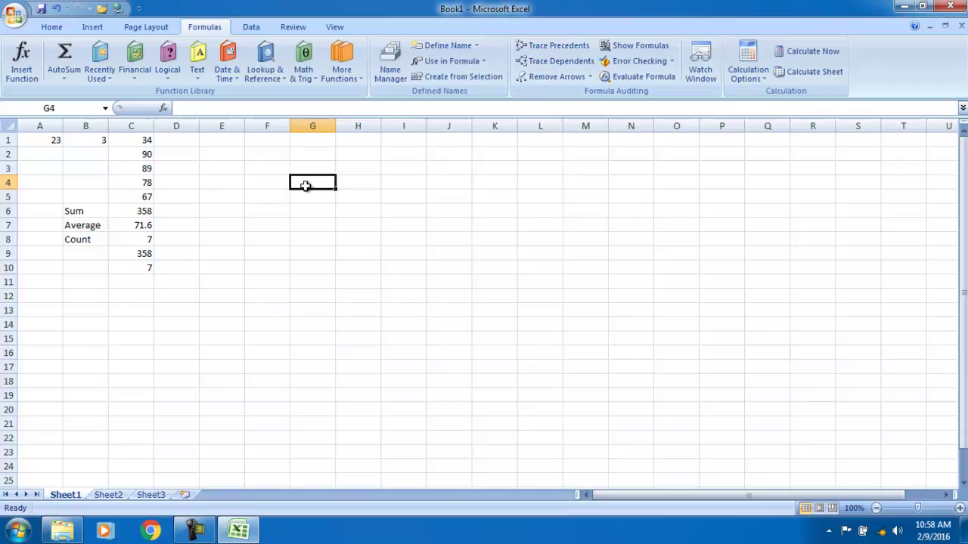
# - Enter 45, 45, 4 and 5 into cells G4 through G7
pyautogui.write('45')
pyautogui.press('Return')
pyautogui.write('45')
pyautogui.press('Return')
pyautogui.write('4 ')
pyautogui.write('5')
pyautogui.press('Return')
# - Enter =SUM(G4:G7) in G8 to total the values, giving 99
pyautogui.write('=')
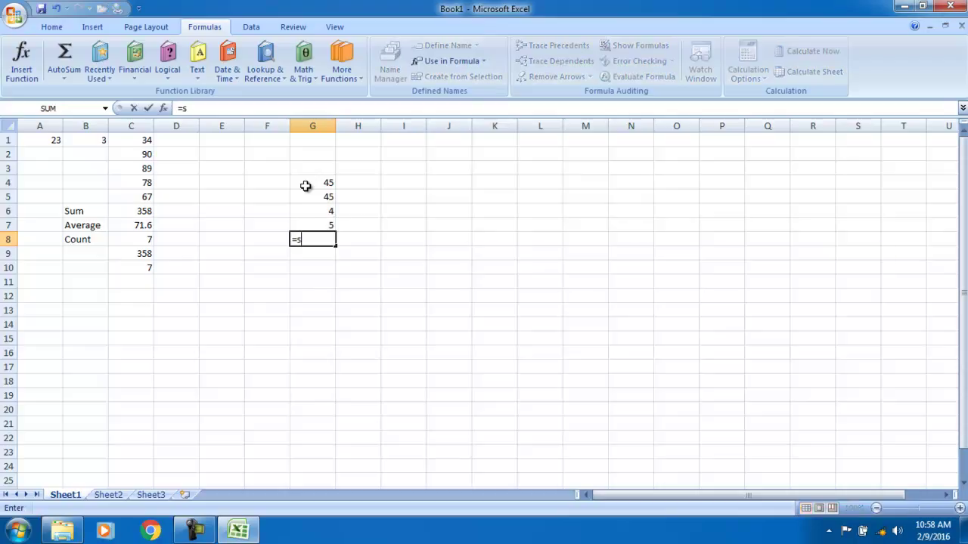
pyautogui.write('sum(')
pyautogui.press('Up')
pyautogui.hotkey('shift', 'Up')
pyautogui.hotkey('shift', 'Up')
pyautogui.moveTo(306, 186); pyautogui.dragTo(306, 186)
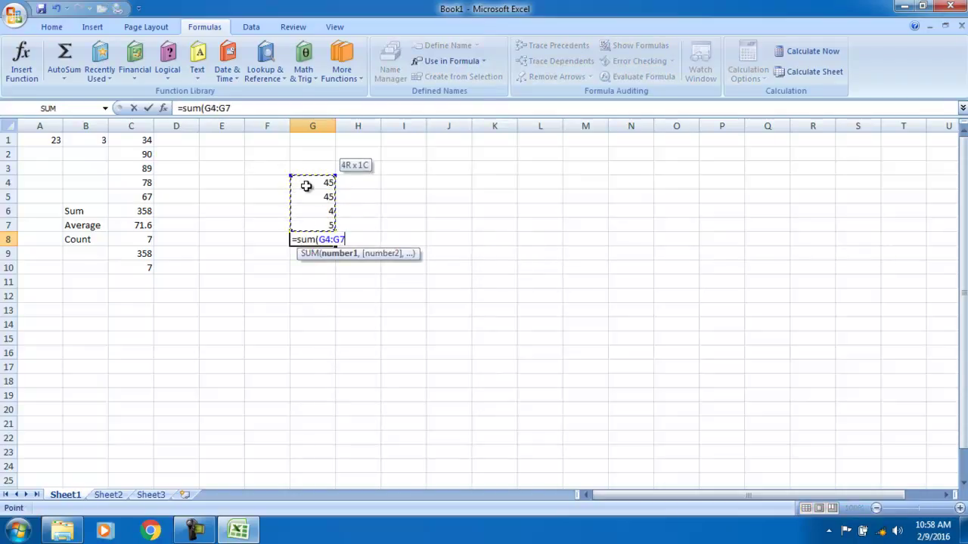
pyautogui.write(')')
pyautogui.press('Return')
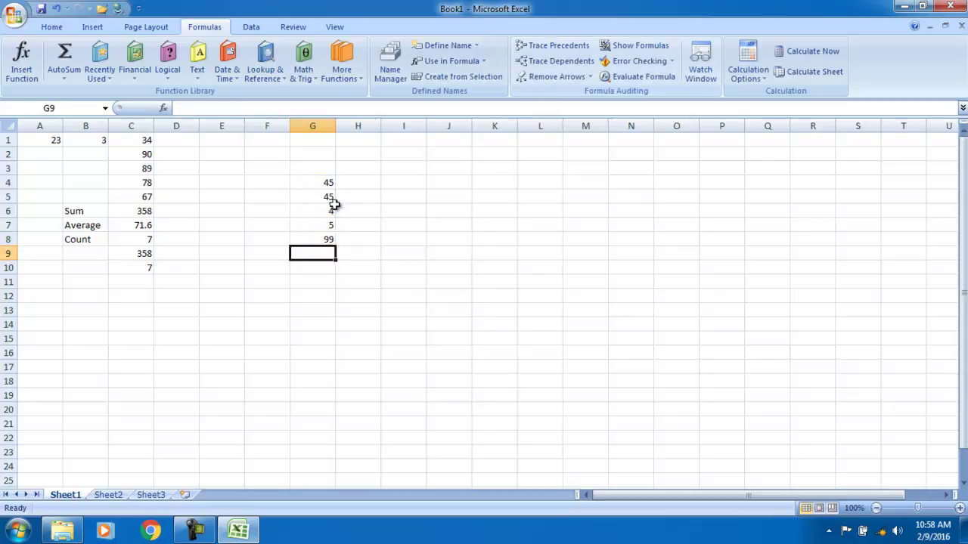
# - Trace dependents of G4:G7 to show an arrow to the G8 total
pyautogui.click(580, 66)
pyautogui.click(491, 301)
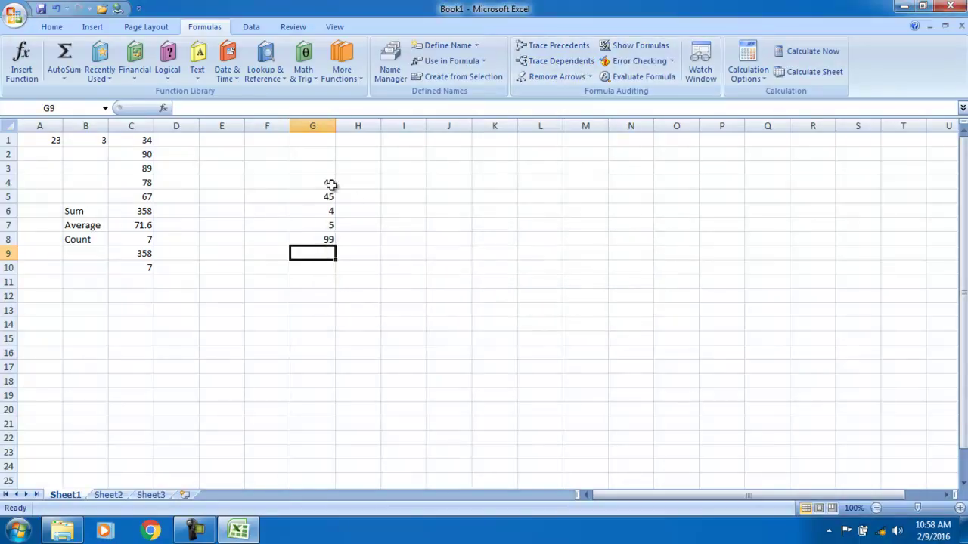
pyautogui.moveTo(333, 185); pyautogui.dragTo(330, 225)
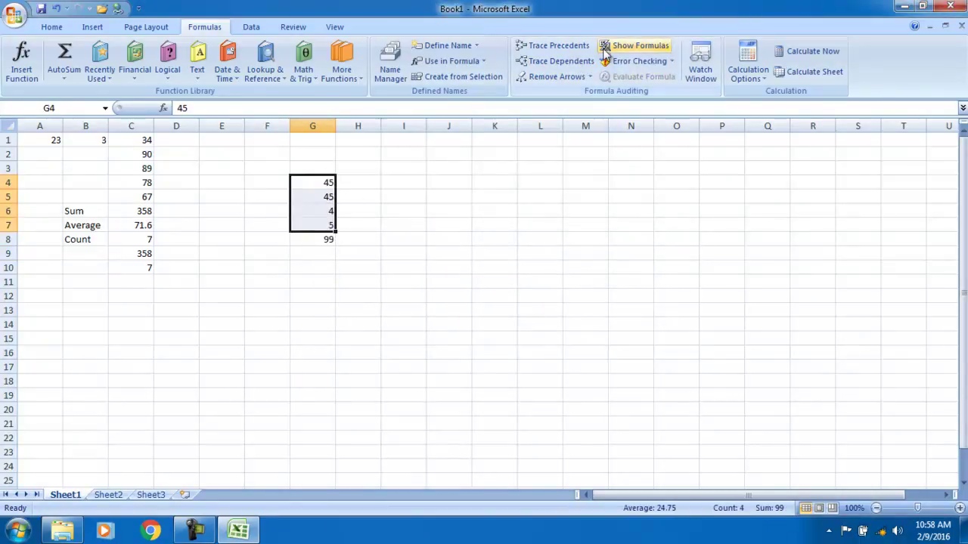
pyautogui.click(569, 65)
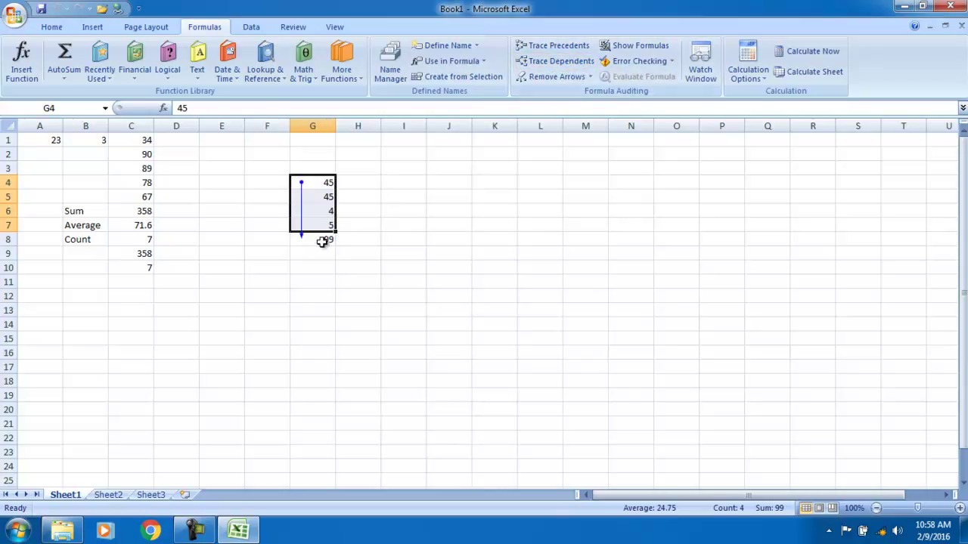
pyautogui.click(332, 293)
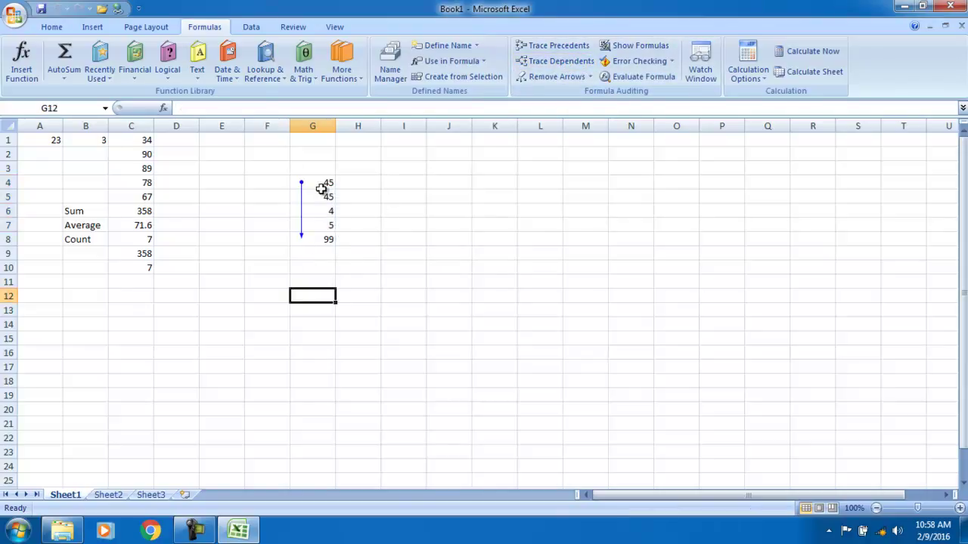
pyautogui.moveTo(321, 181); pyautogui.dragTo(330, 226)
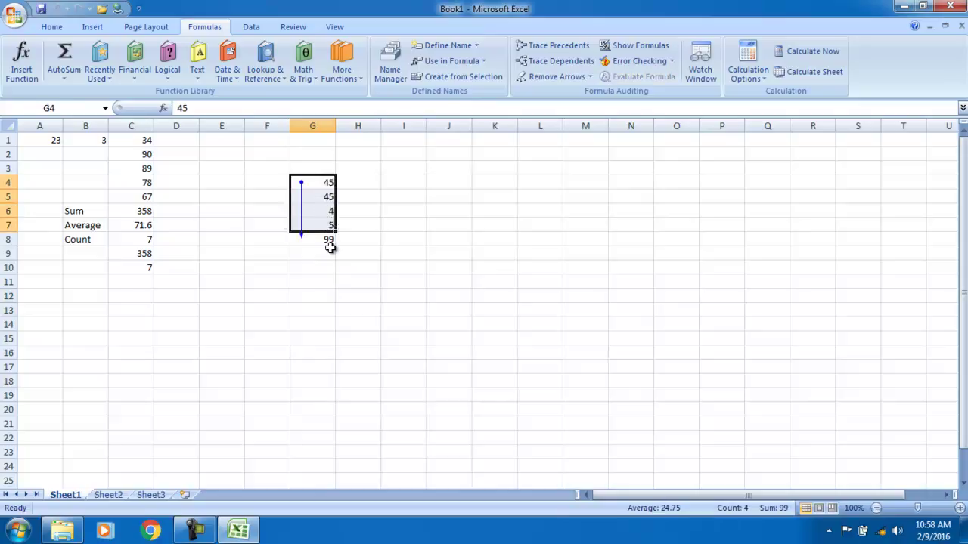
# - Enter =G8 in J8 so it shows 99, then select the G8 total
pyautogui.click(445, 240)
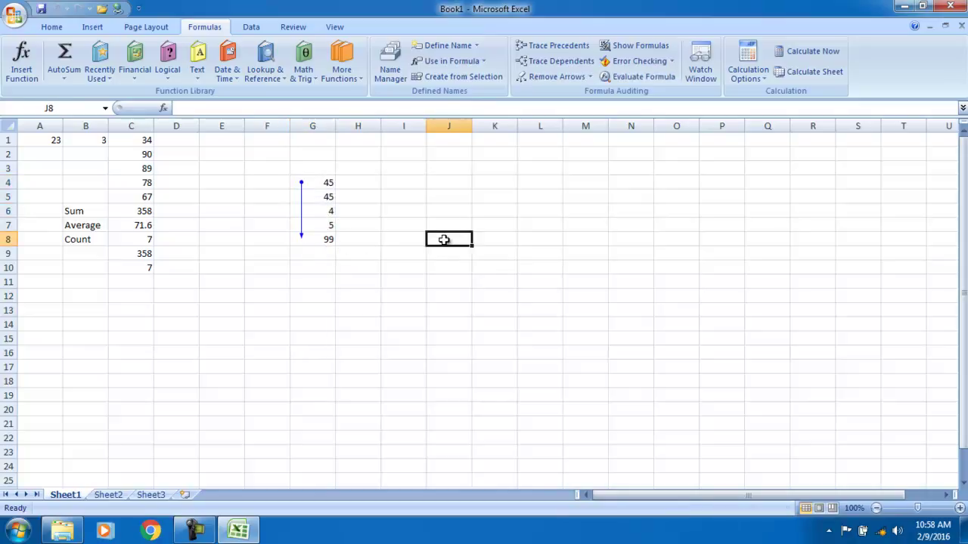
pyautogui.write('=')
pyautogui.press('Left')
pyautogui.press('Left')
pyautogui.press('Left')
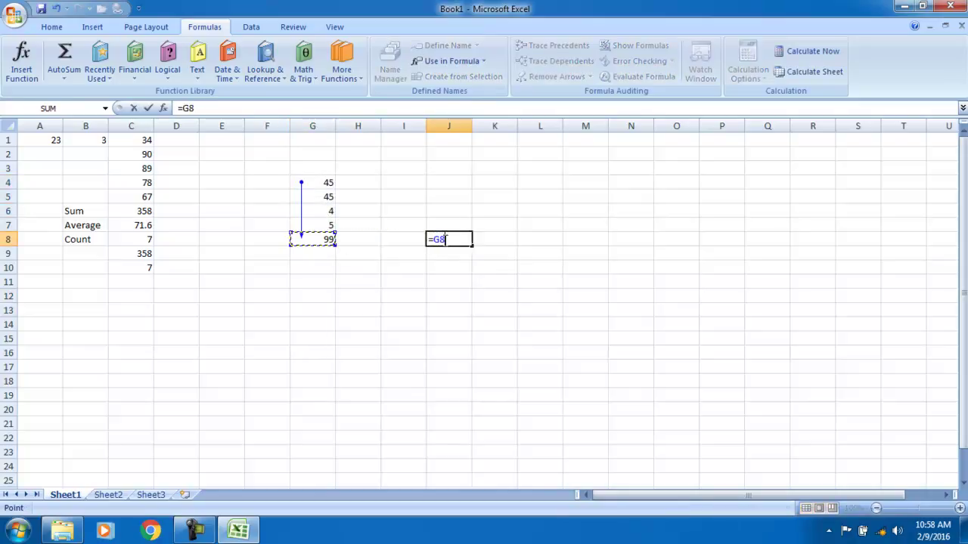
pyautogui.press('Return')
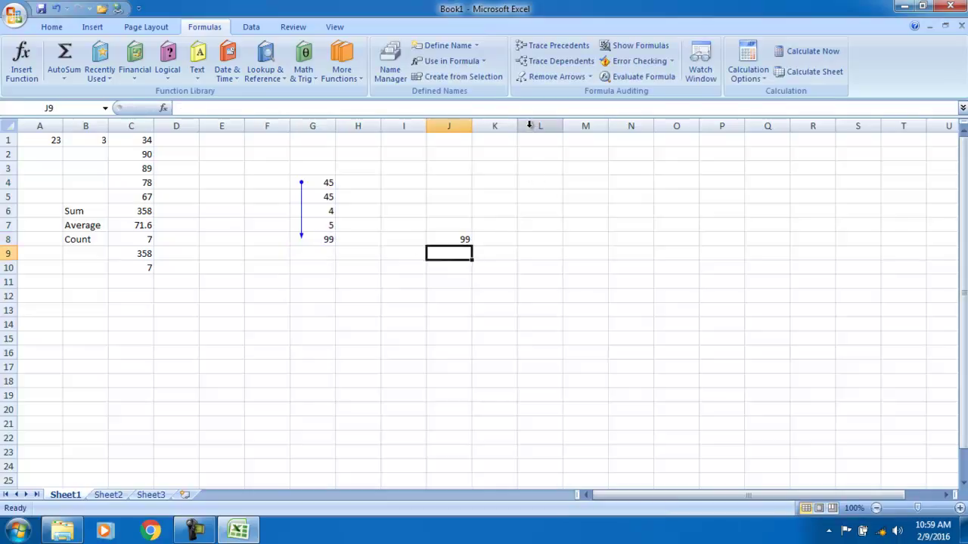
pyautogui.click(582, 68)
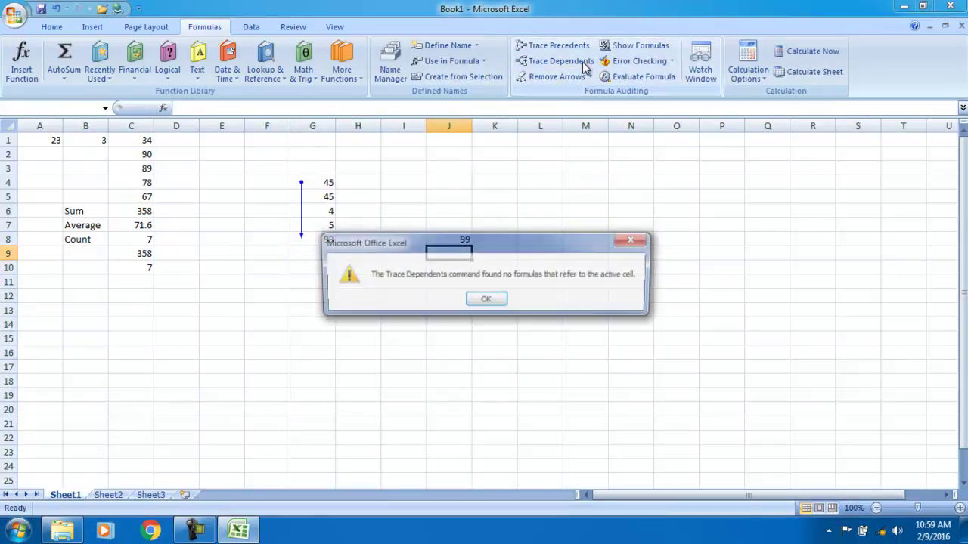
pyautogui.click(501, 298)
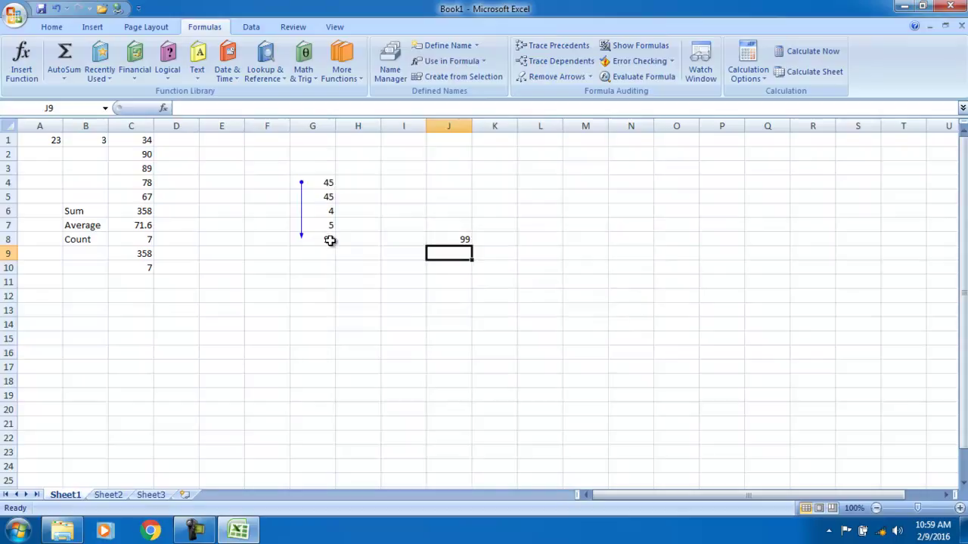
pyautogui.moveTo(331, 240); pyautogui.dragTo(404, 237)
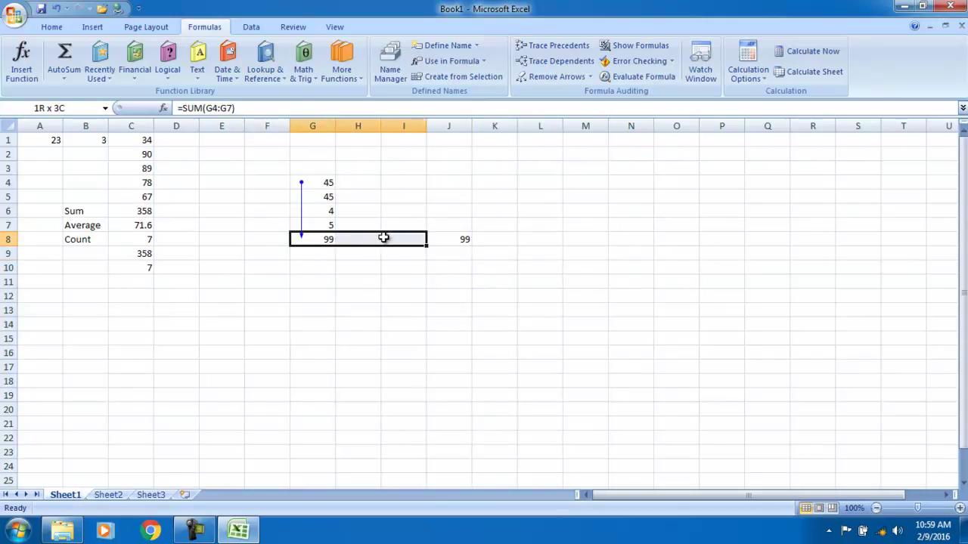
# - Show G8's dependency arrow to J8, then remove all trace arrows from the sheet
pyautogui.click(583, 60)
pyautogui.click(422, 294)
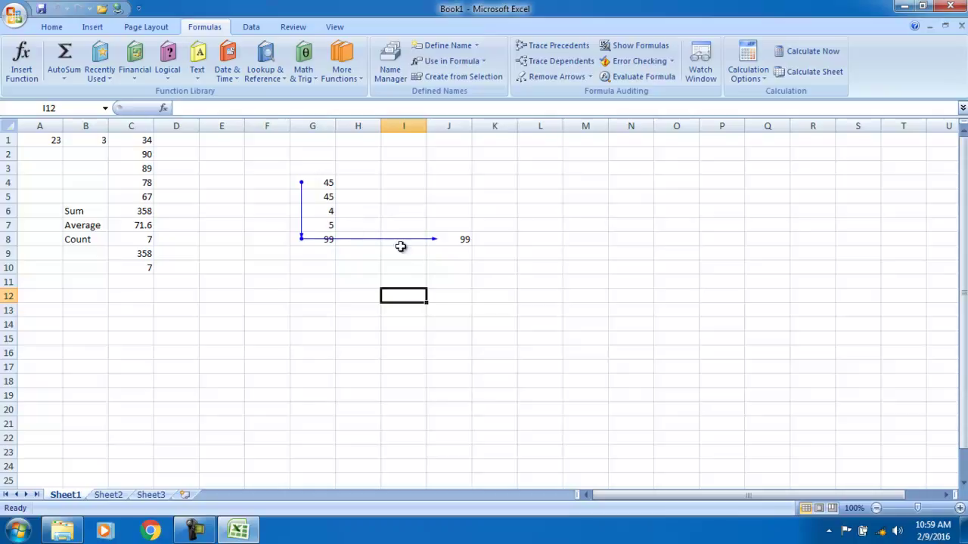
pyautogui.click(590, 77)
pyautogui.click(580, 95)
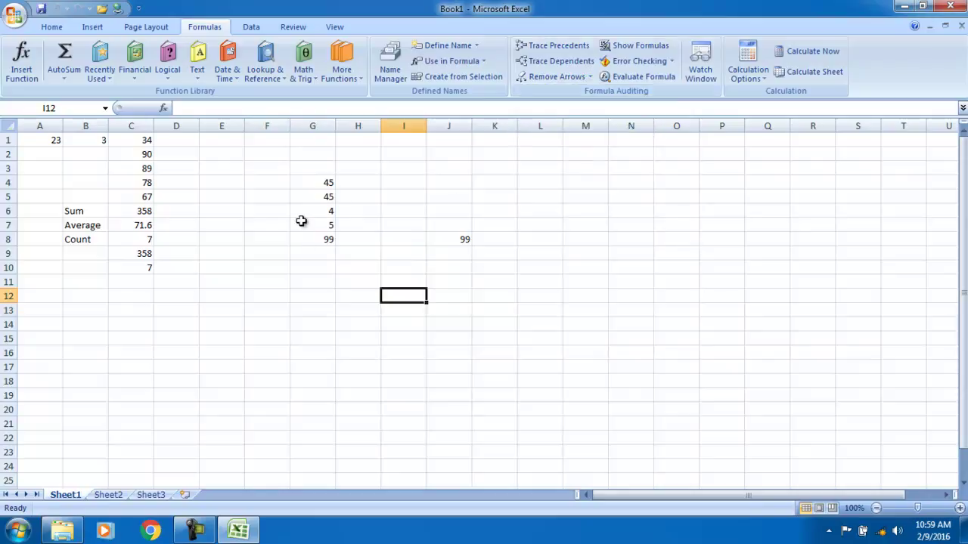